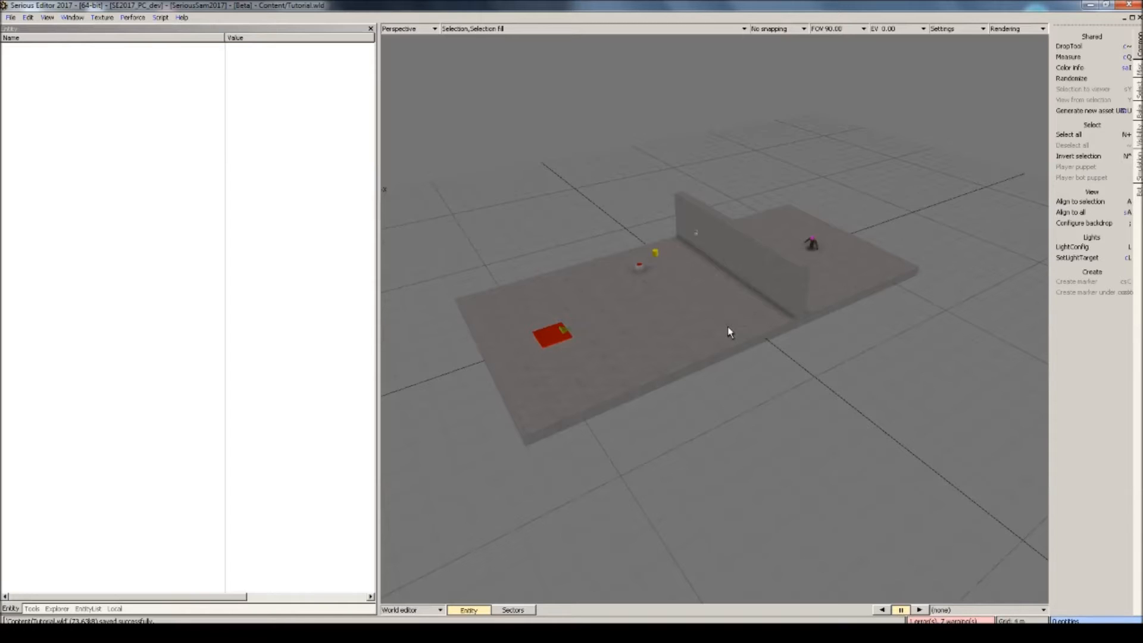
Test-play the level and return to the world editor.
mouse_move(727, 327)
right_mouse_down()
mouse_move(321, 320)
mouse_move(143, 332)
mouse_move(156, 341)
right_mouse_up()
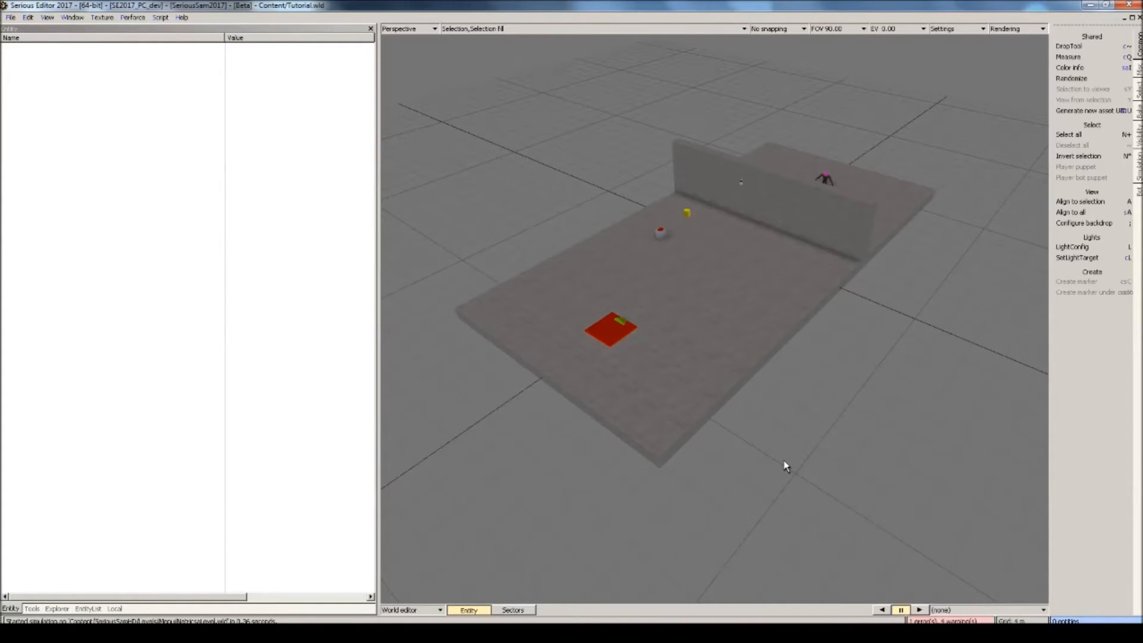
middle_click_drag(751, 412, 751, 412)
key("F5")
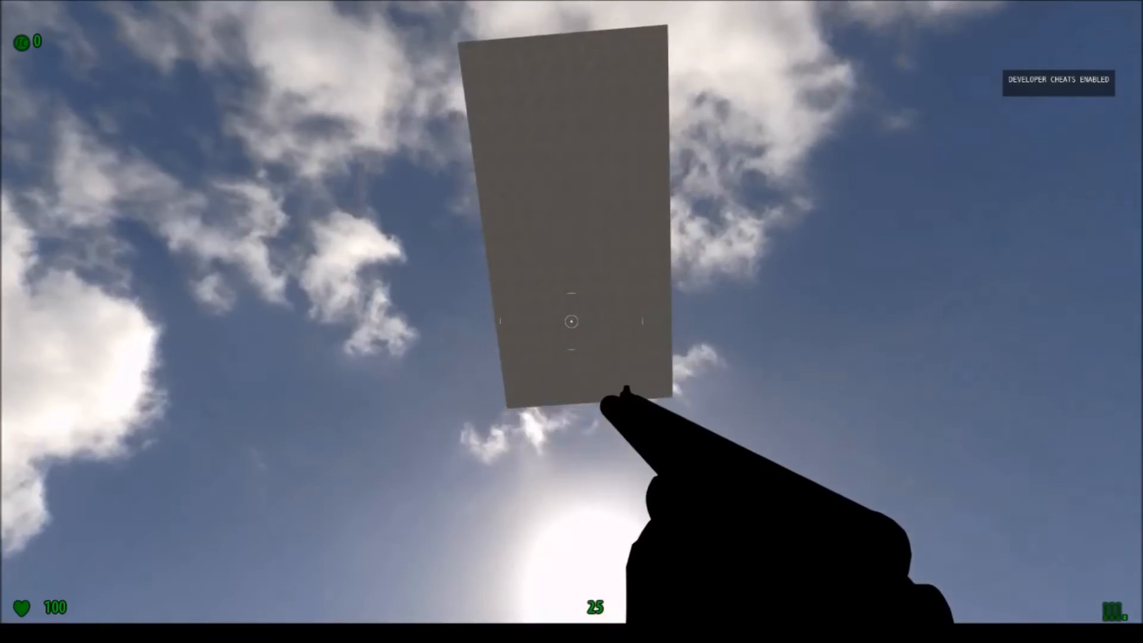
key("Escape")
Enable the collision mesh on the floor model in the mesh editor and return to the world editor.
left_click(577, 314)
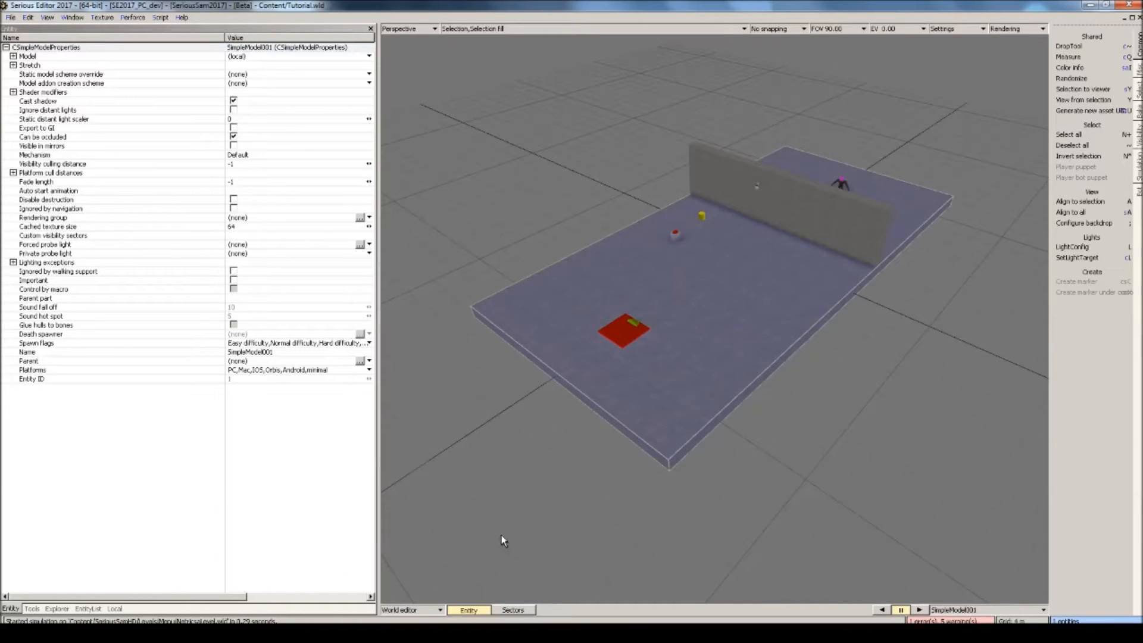
key("F4")
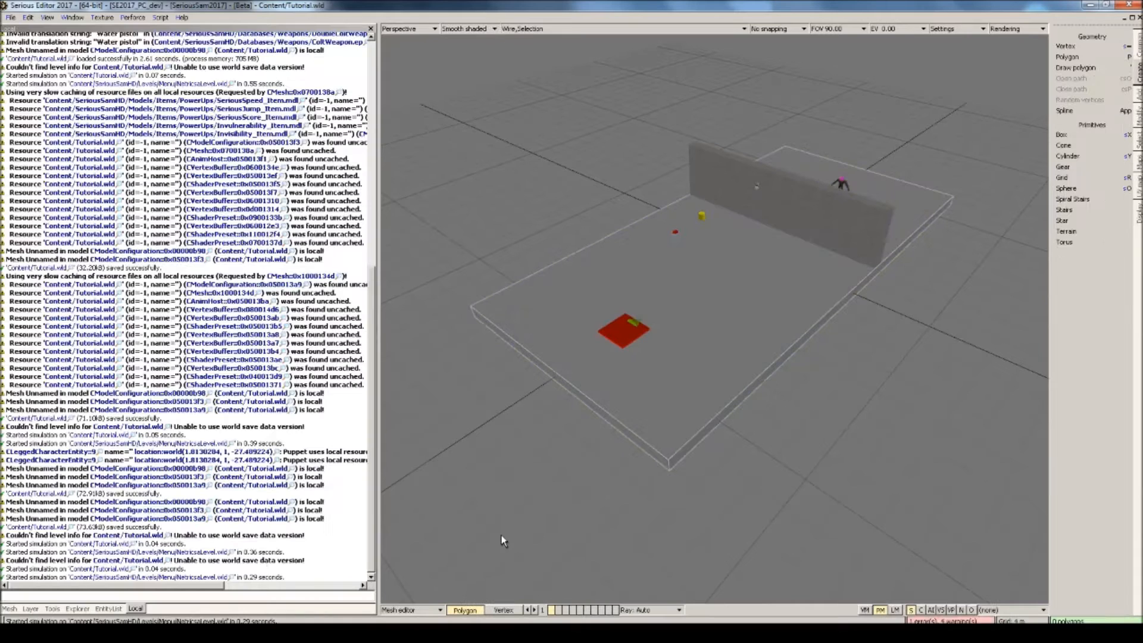
left_click(14, 610)
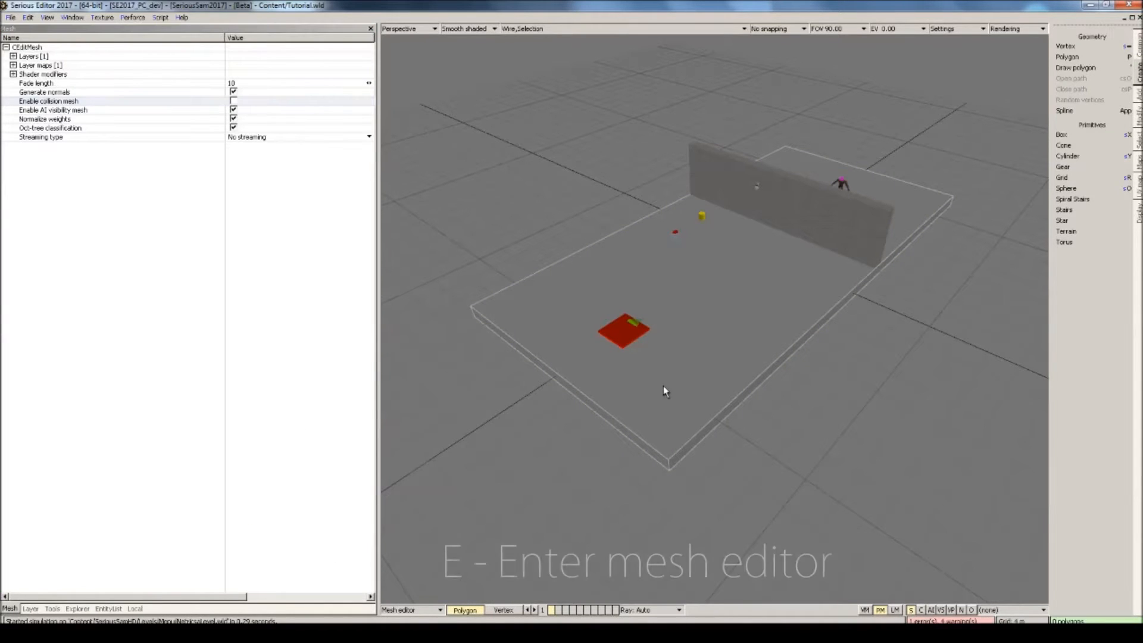
left_click(233, 100)
key("Escape")
key("ctrl+g")
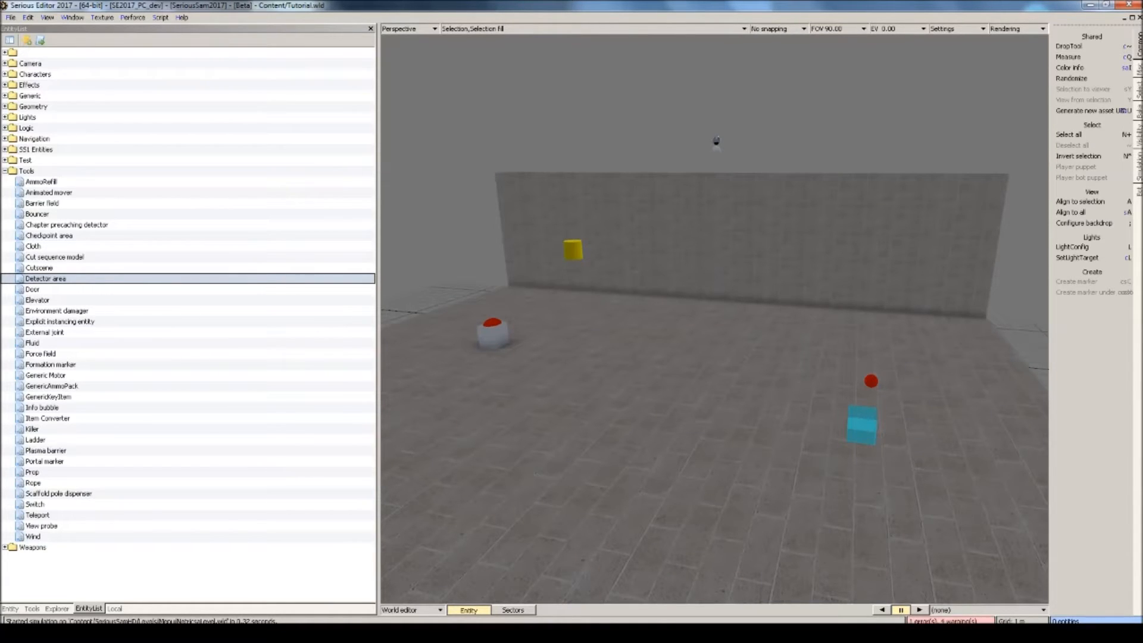
Examine the detector area and the animated mover placed near the wall from several angles.
right_click_drag(677, 292, 803, 297)
left_click(677, 292)
right_click_drag(702, 297, 756, 288)
left_click(756, 290)
right_click_drag(658, 274, 524, 298)
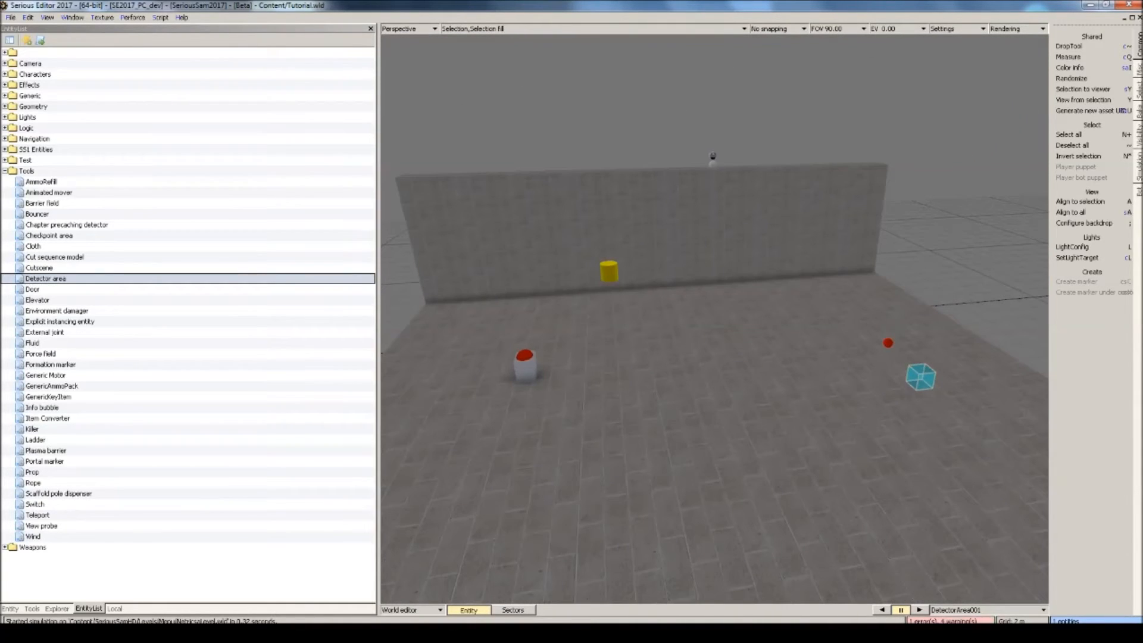
left_click(889, 343)
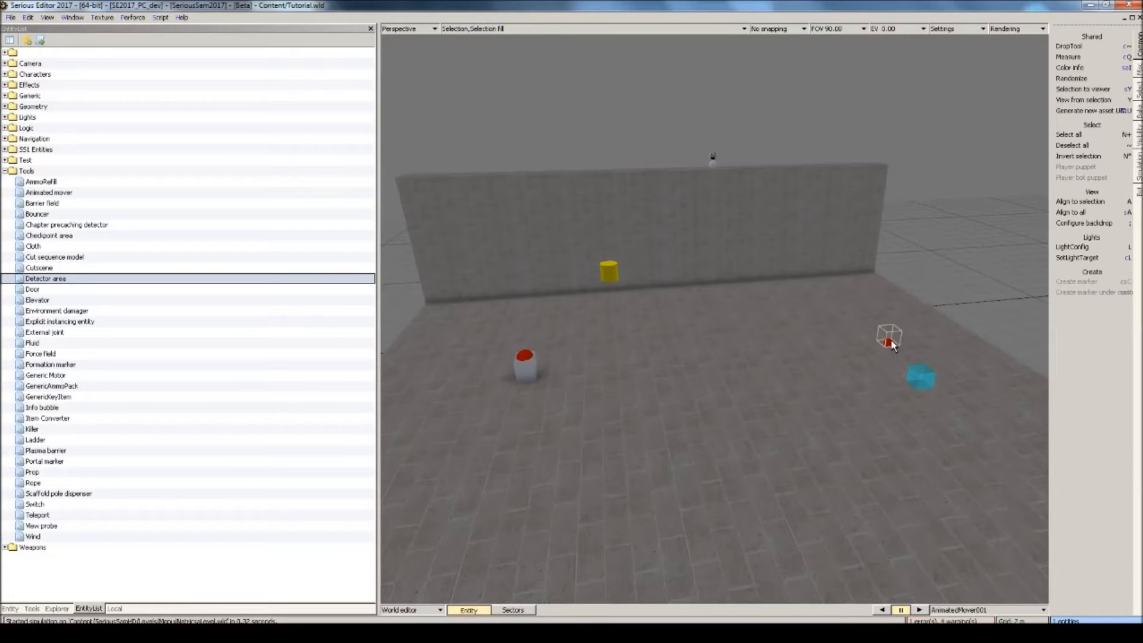
right_click_drag(891, 341, 893, 396)
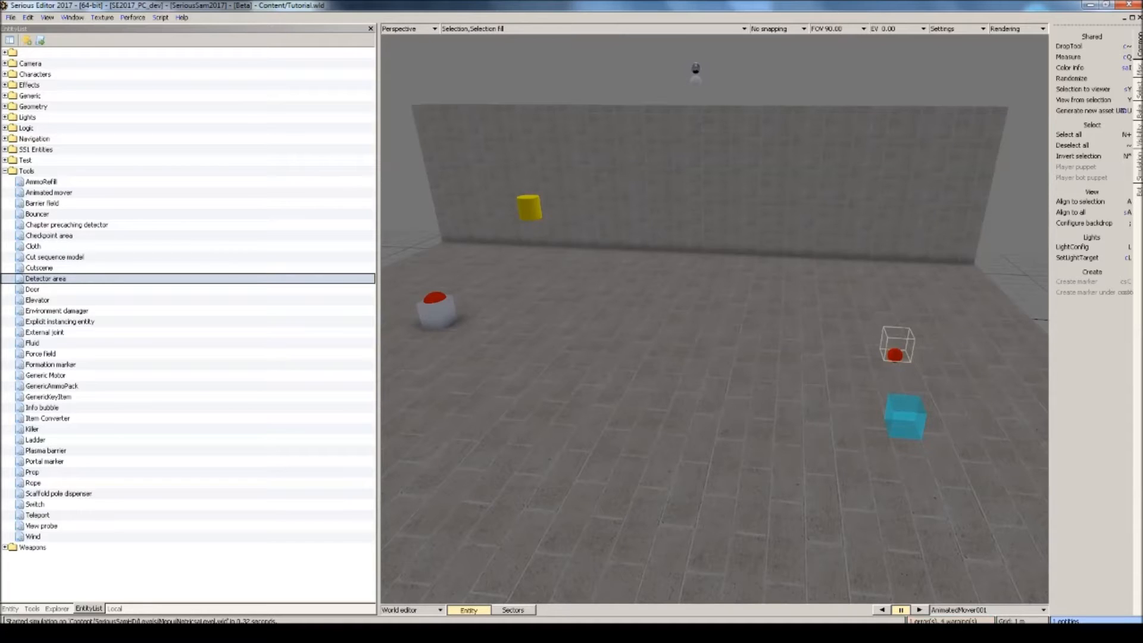
right_click_drag(893, 396, 845, 348)
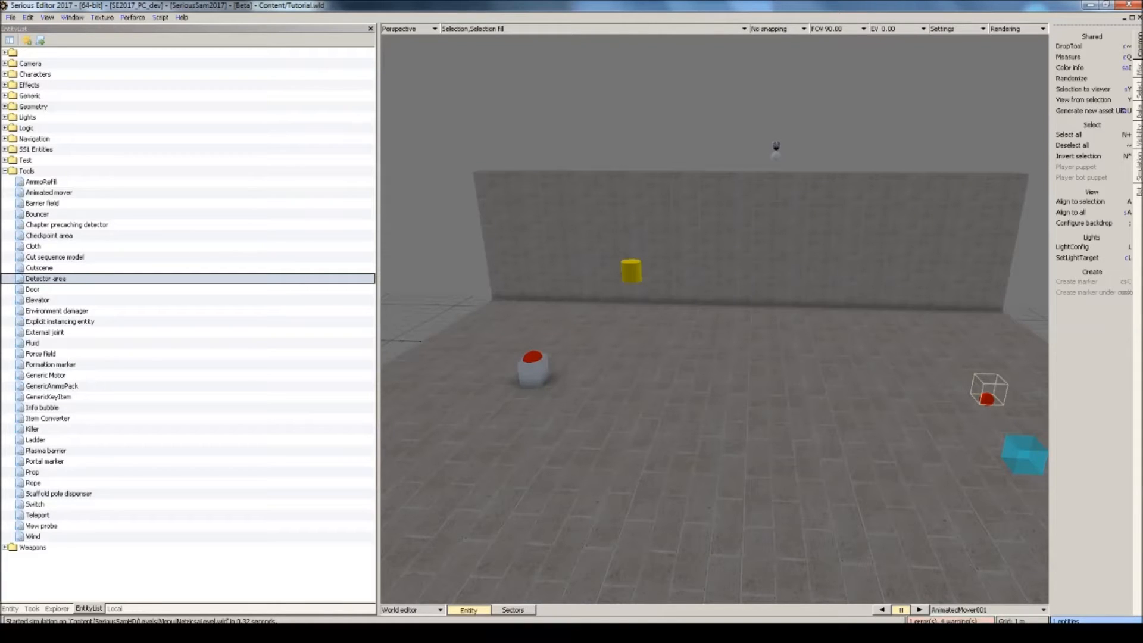
Examine the wall and button models and review the wall's entity properties.
left_click(871, 275)
scroll(870, 274, "down", 3)
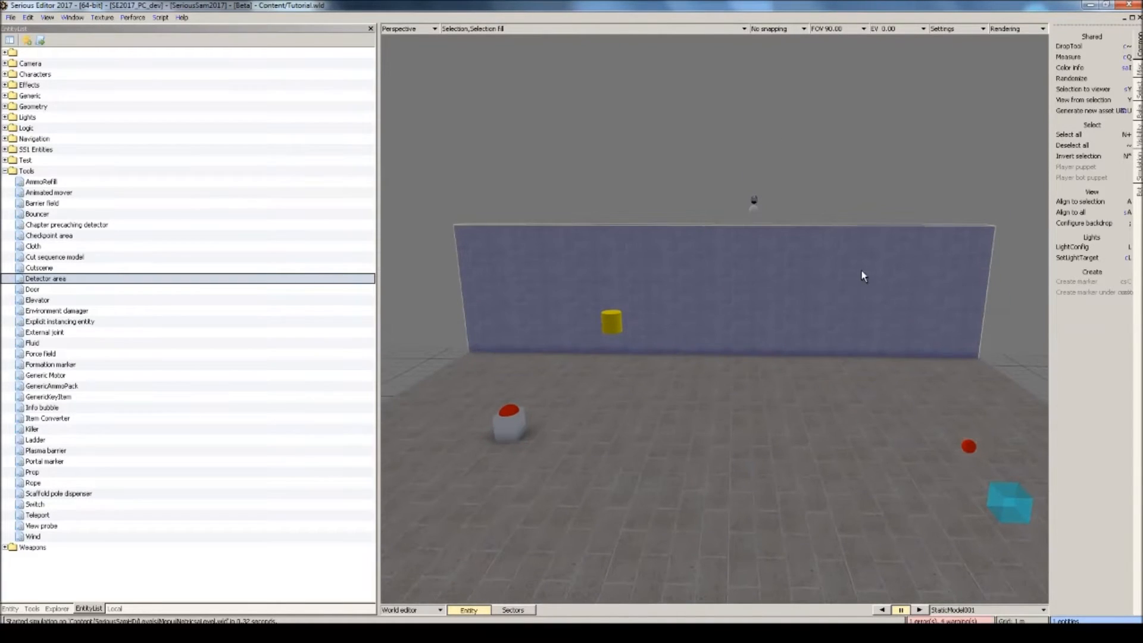
left_click(515, 414)
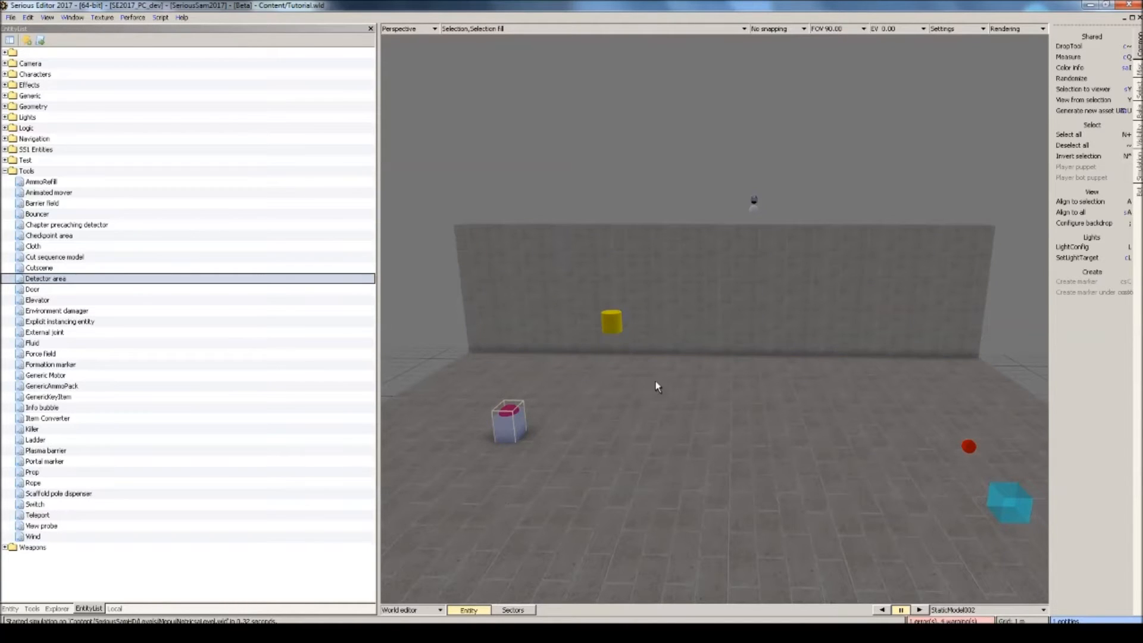
left_click(702, 298)
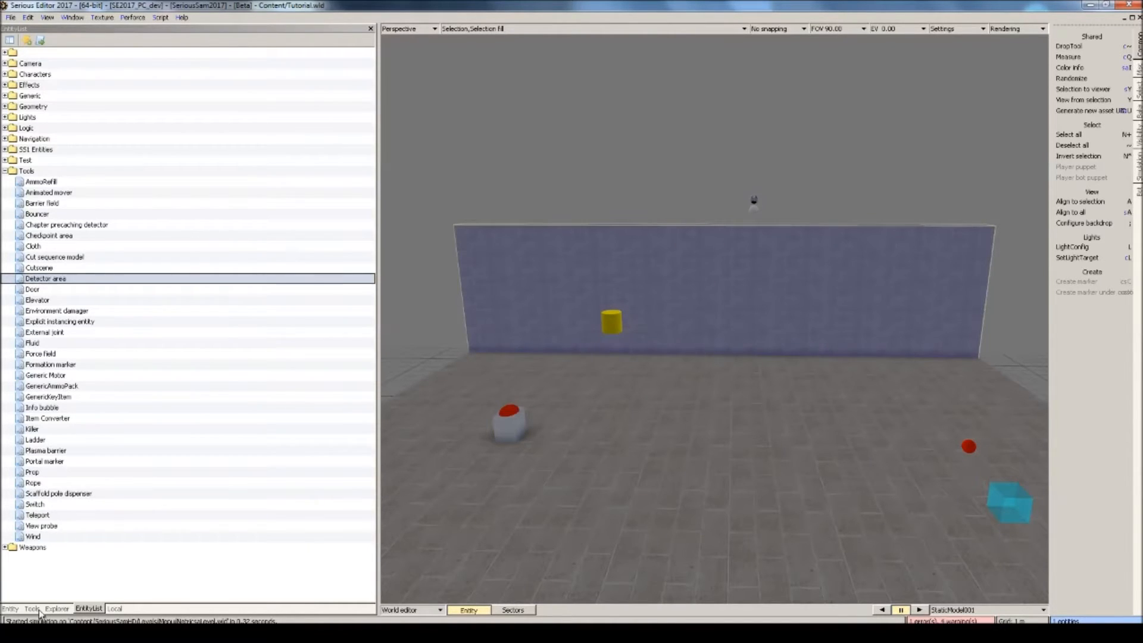
left_click(11, 609)
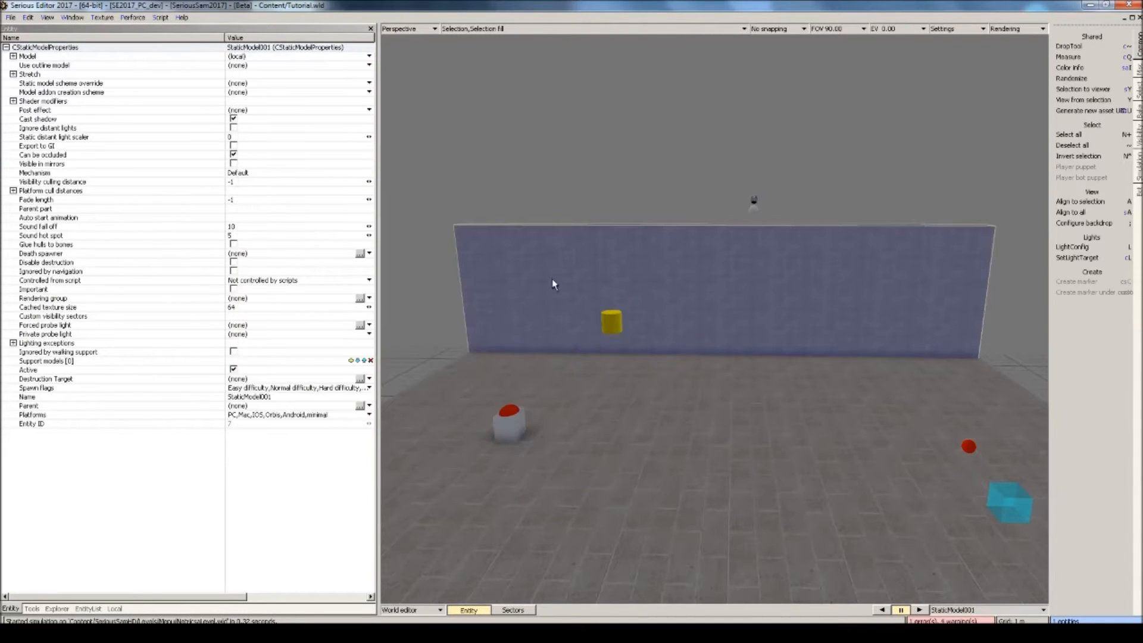
left_click(88, 609)
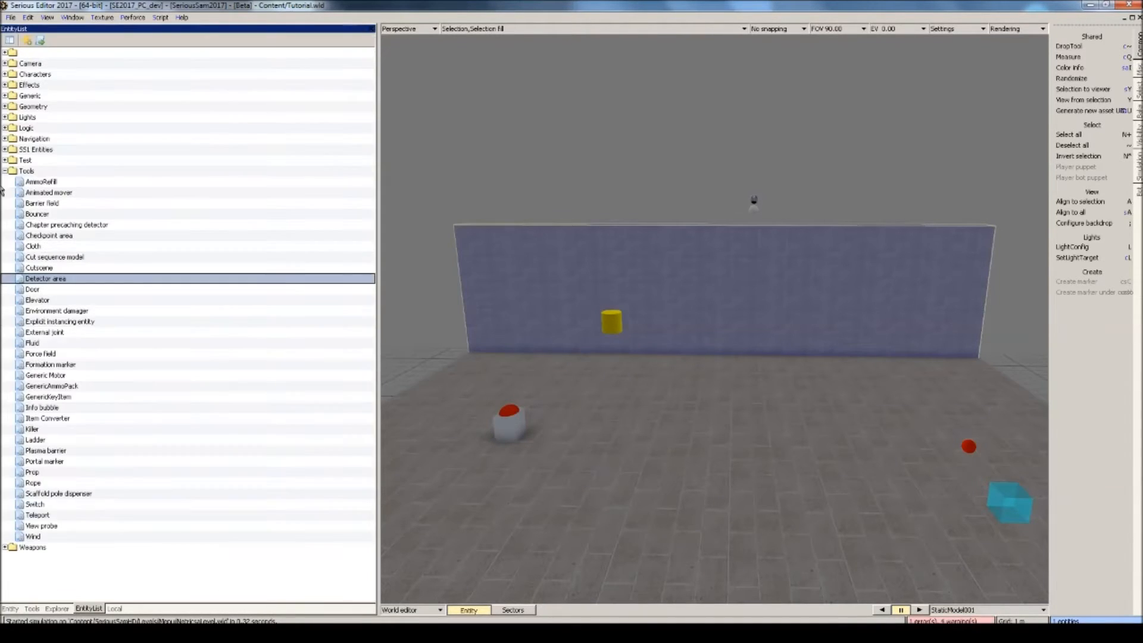
Place an Animated mover from the Tools entities in the level and position it above the wall.
left_click(5, 107)
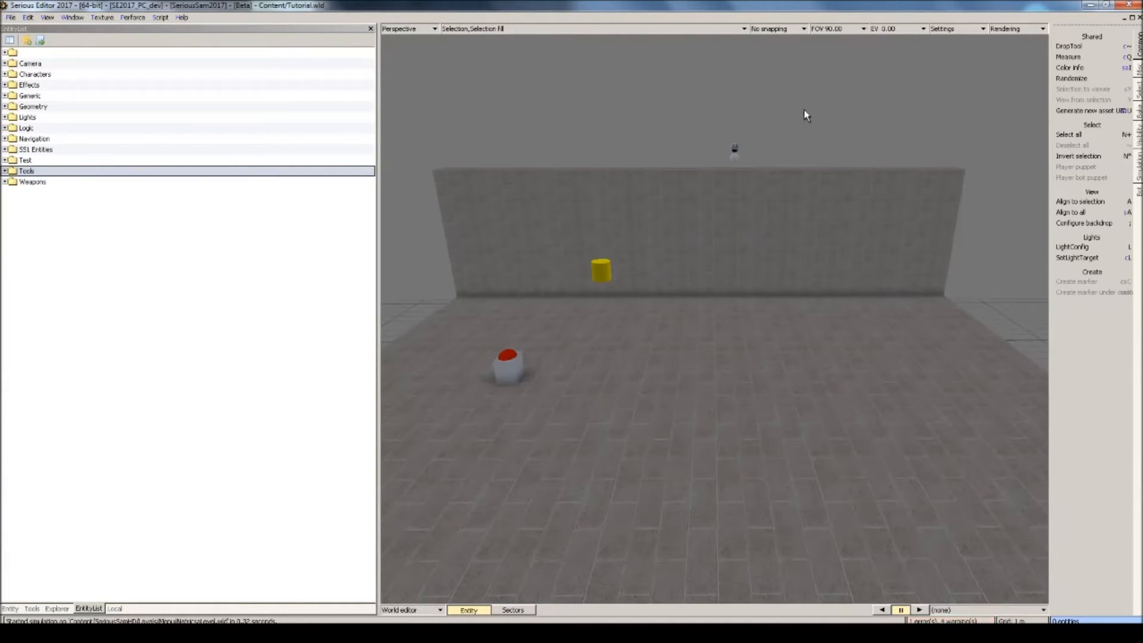
left_click(5, 171)
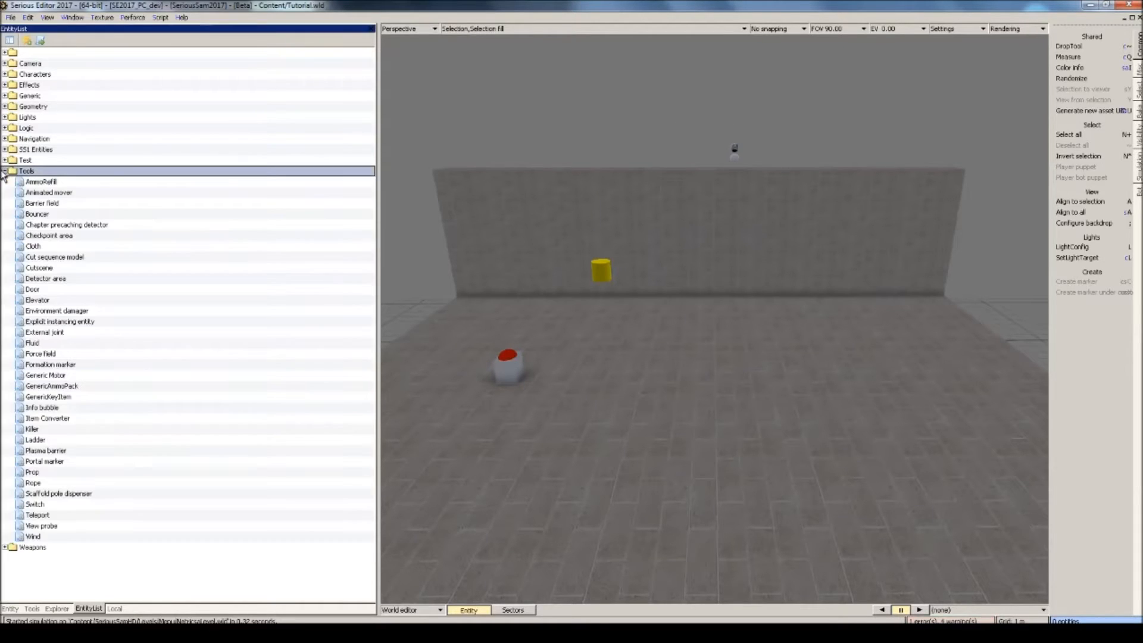
left_click(43, 194)
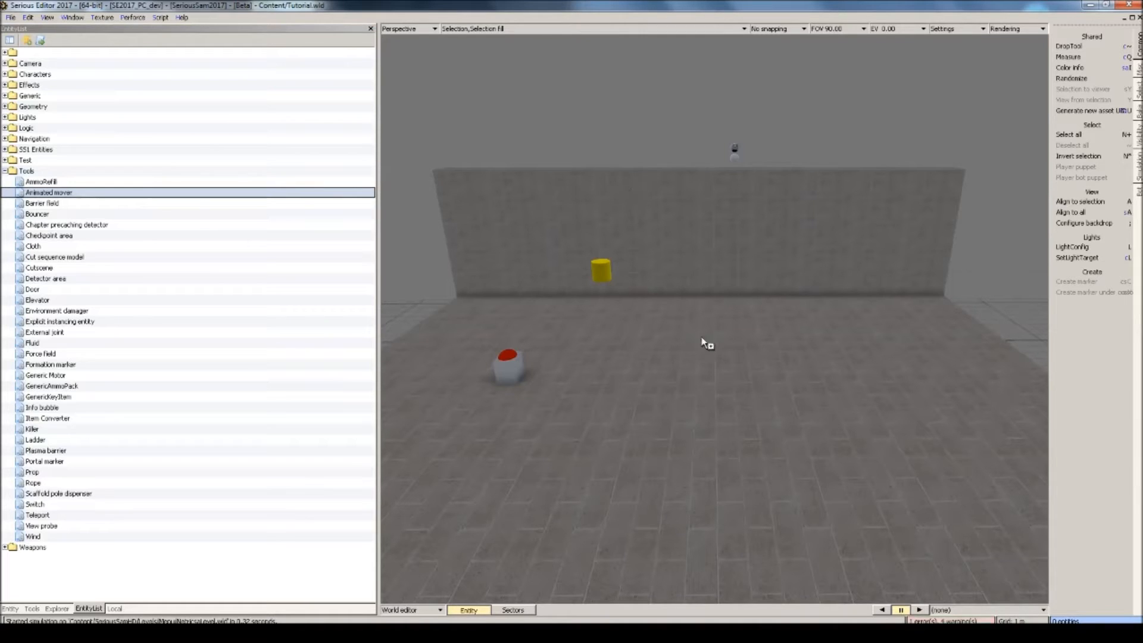
left_click(699, 352)
key("a")
scroll(699, 353, "down", 8)
middle_click_drag(698, 353, 756, 405)
key("Delete")
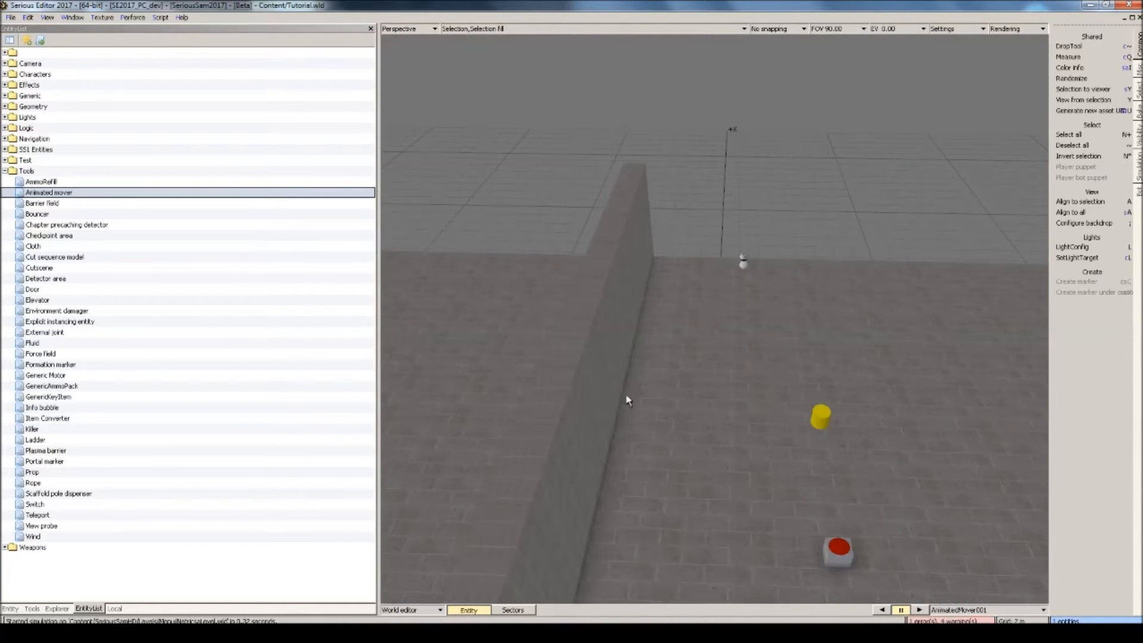
left_click_drag(617, 401, 561, 244)
mouse_move(561, 244)
middle_mouse_down()
mouse_move(655, 256)
mouse_move(619, 280)
mouse_move(536, 239)
mouse_move(572, 262)
middle_mouse_up()
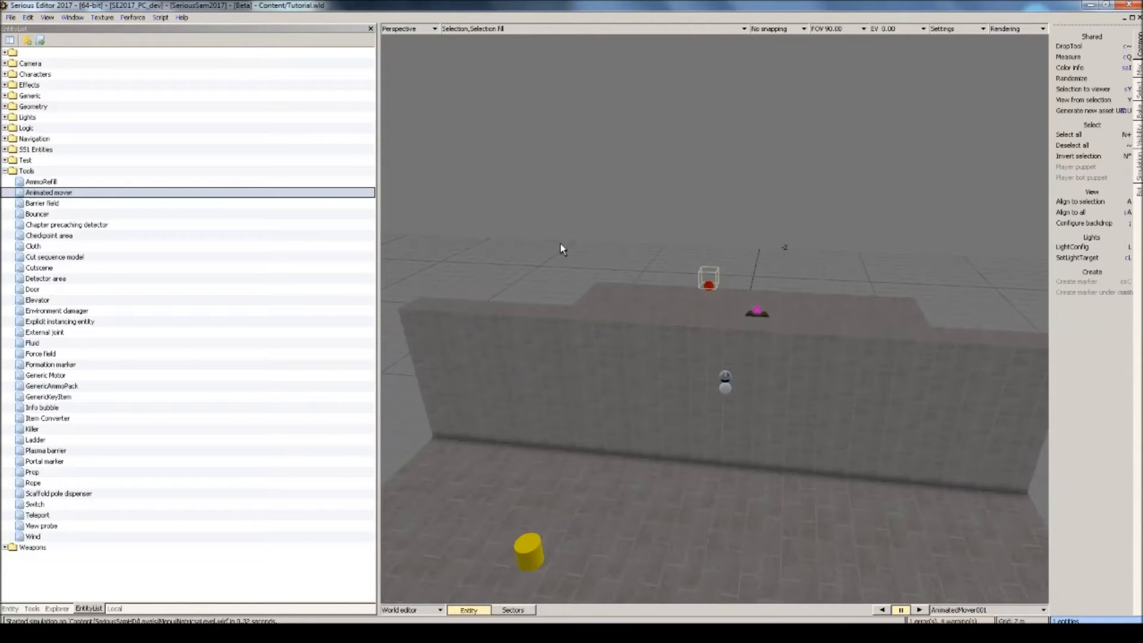
Enter the animation editor for the mover and create an animset named Animations.
key("F4")
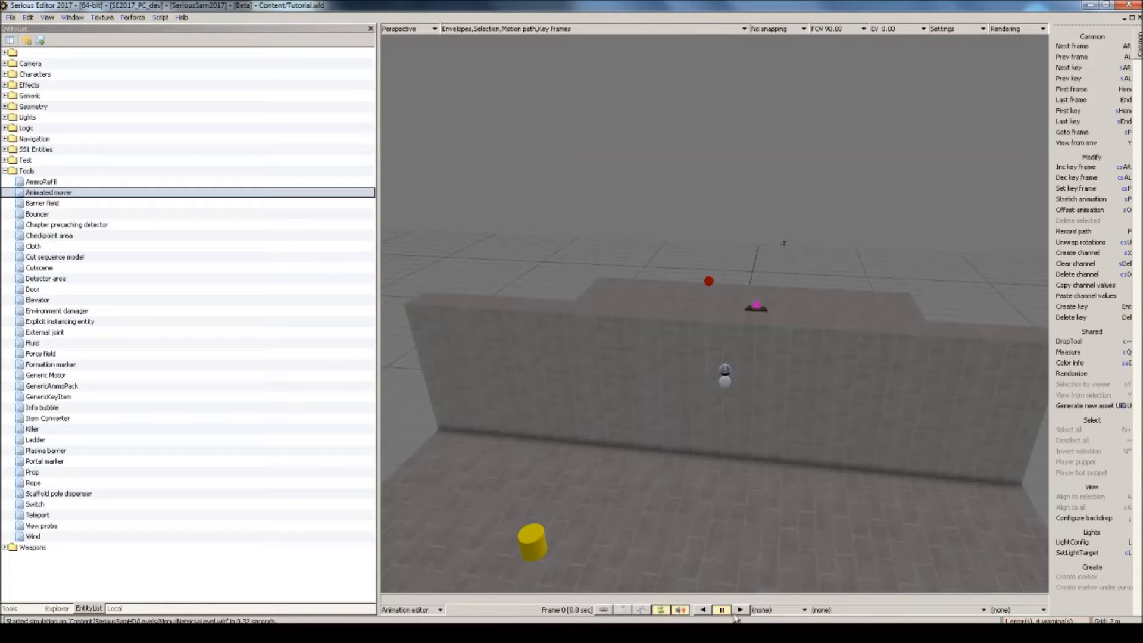
right_click(779, 609)
mouse_move(786, 598)
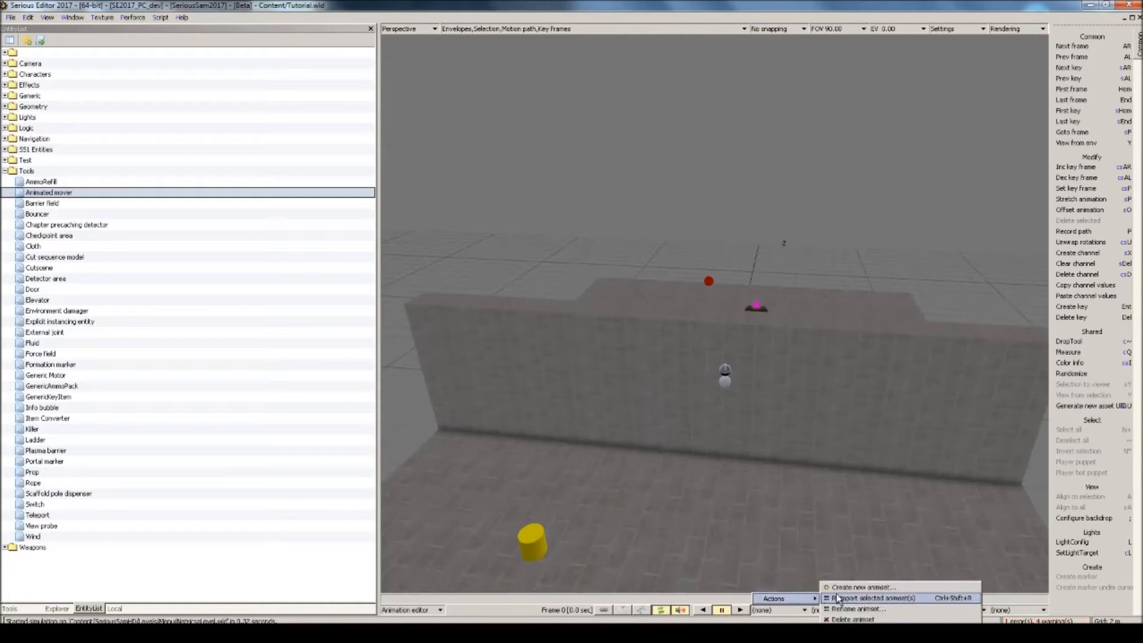
left_click(845, 589)
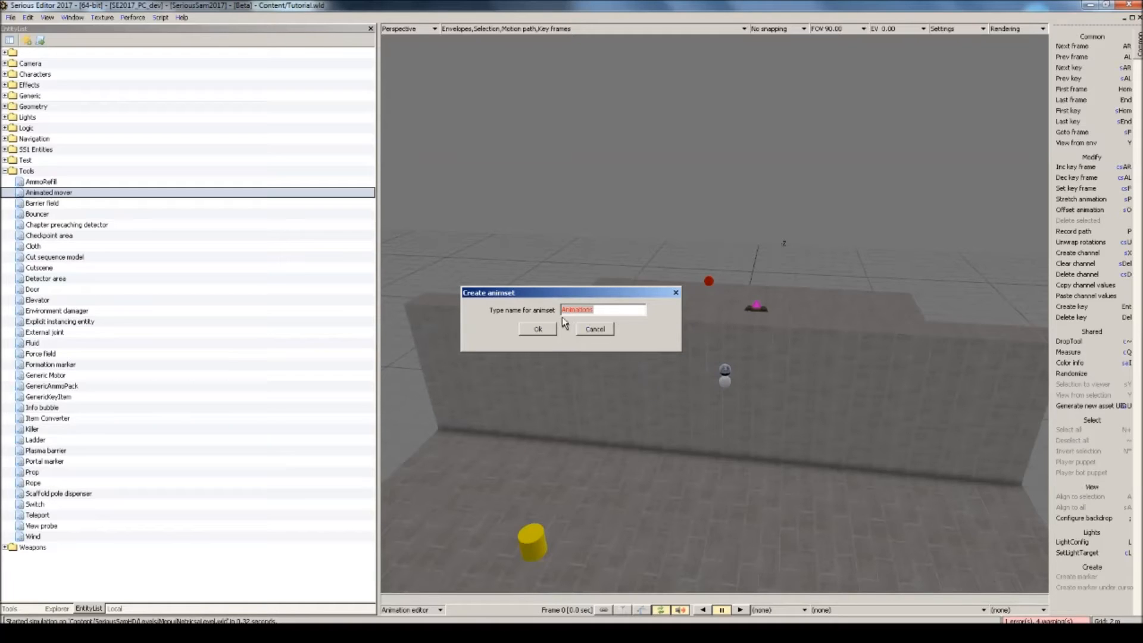
left_click(538, 329)
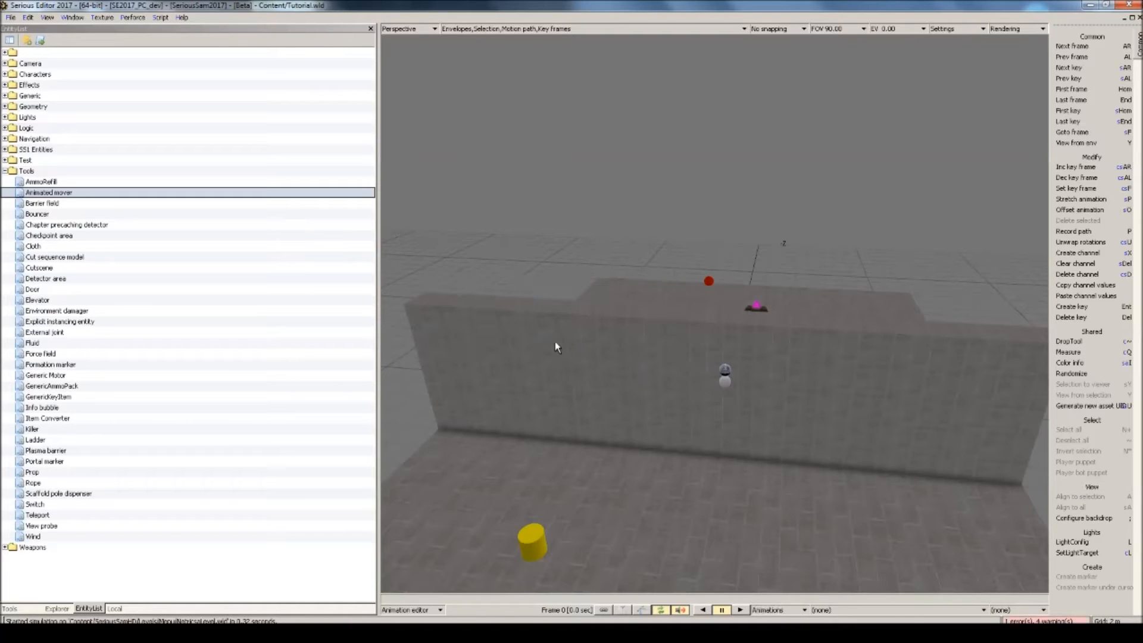
Create an animation named MoveDown in the Animations animset.
right_click(906, 609)
mouse_move(901, 603)
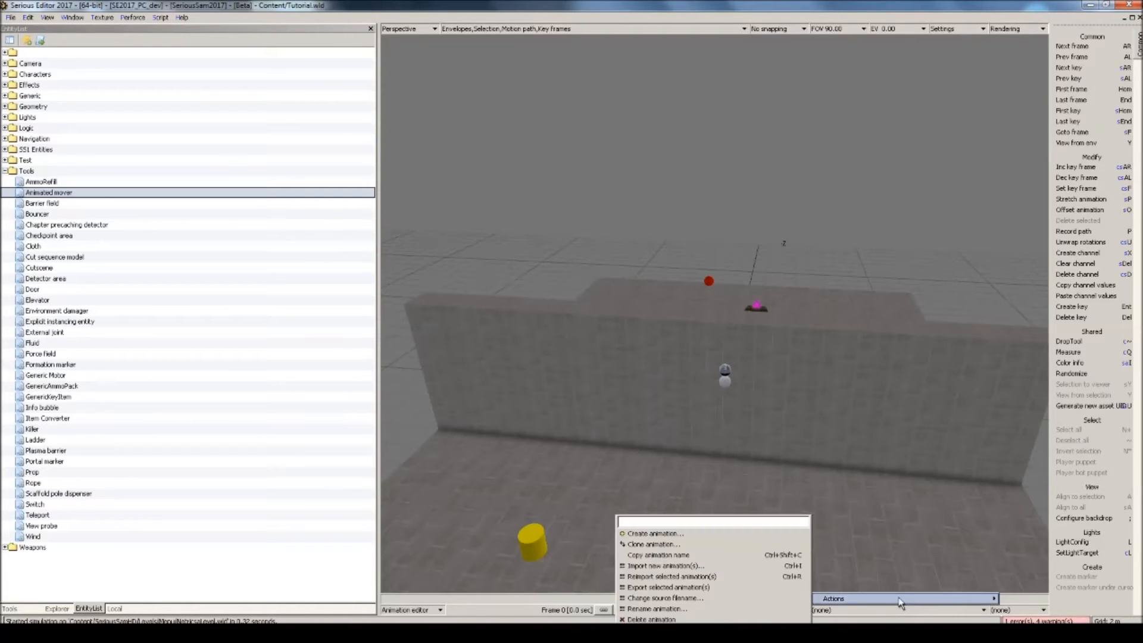
left_click(699, 534)
type("MoveUp")
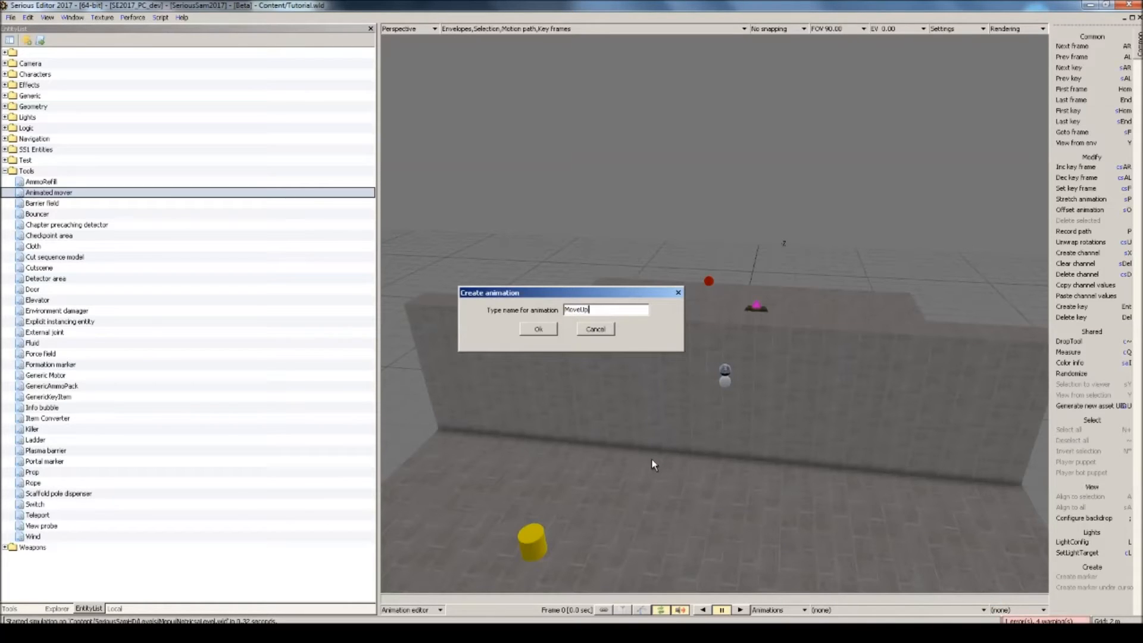
key("BackSpace")
key("BackSpace")
type("Down")
left_click(540, 330)
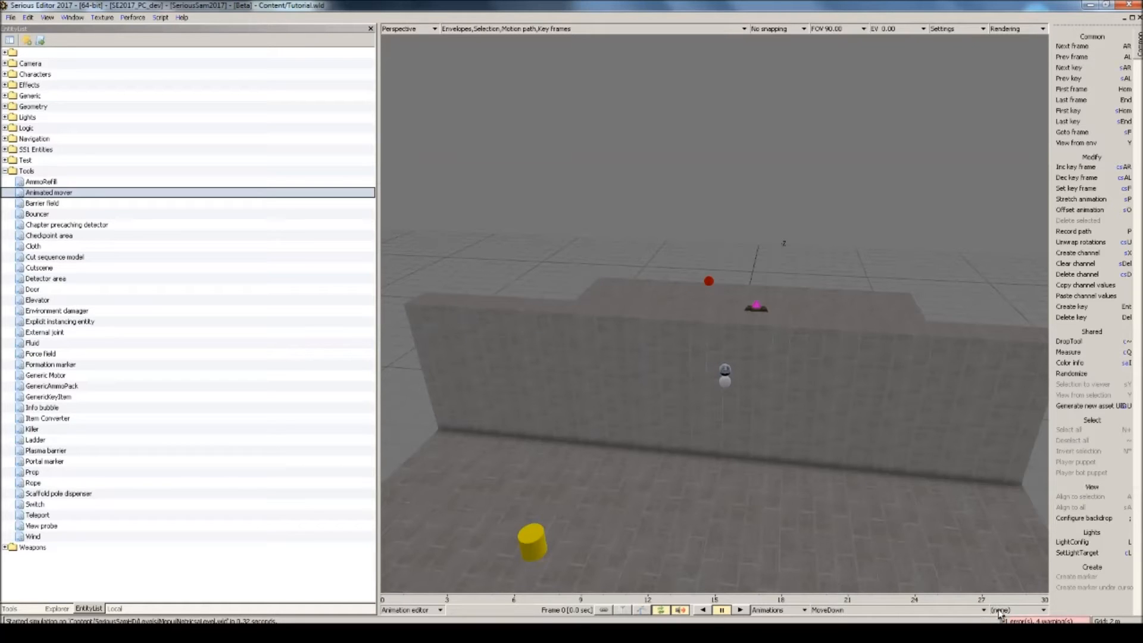
Create an AnimatedMover envelope for the MoveDown animation.
left_click(1000, 611)
mouse_move(1007, 599)
left_click(951, 568)
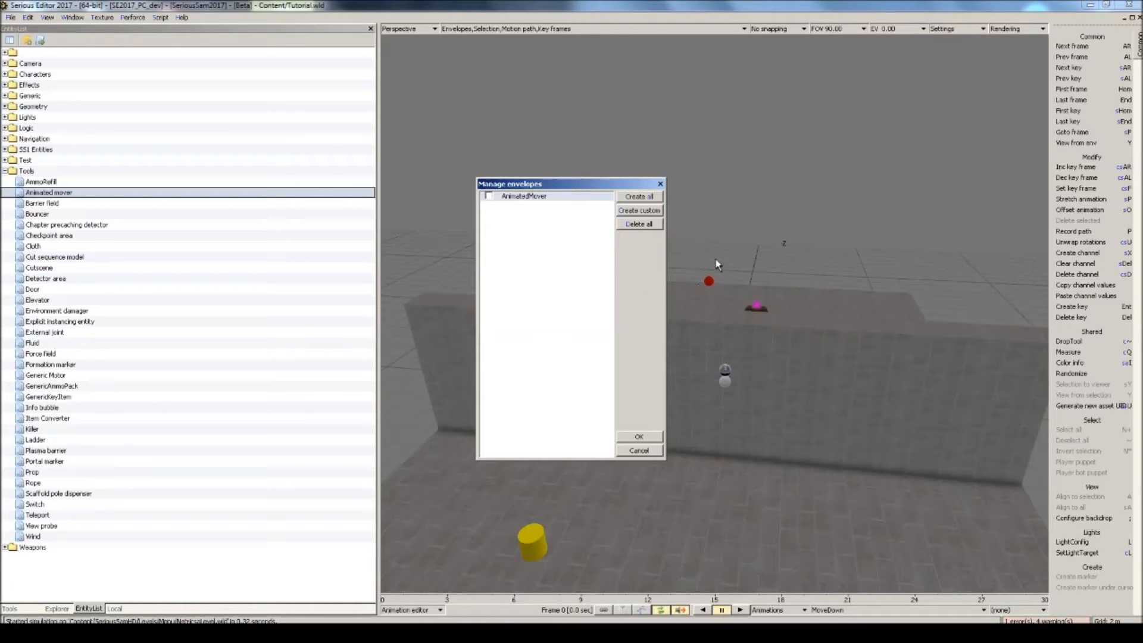
left_click(488, 196)
left_click(637, 438)
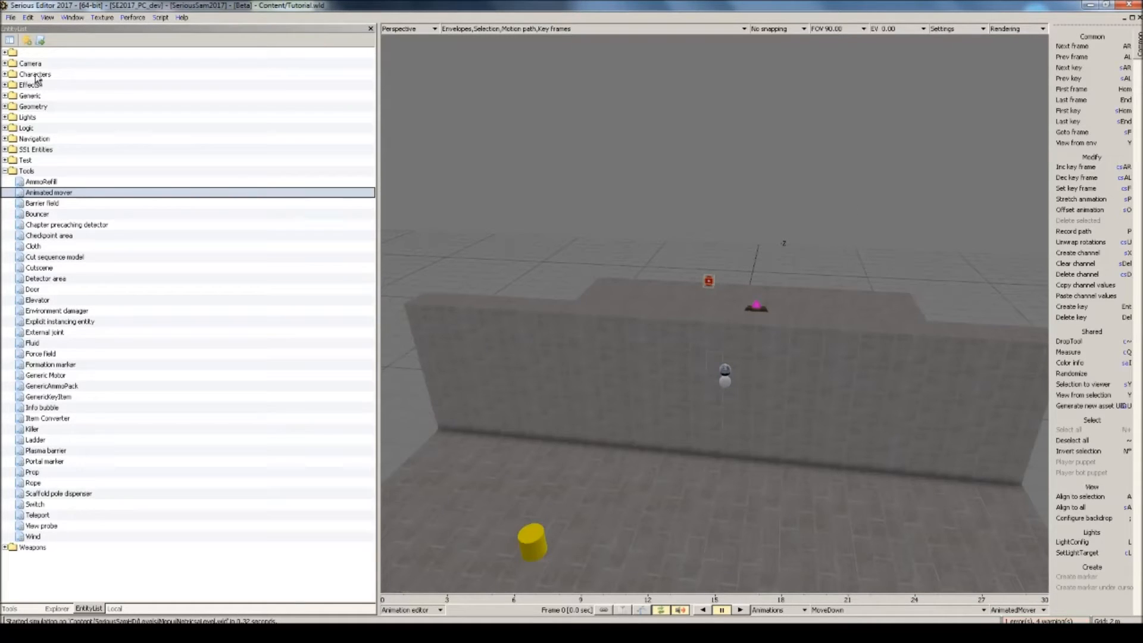
Display the MoveDown animation's properties and set its last frame to 1 and SecPerFrame to 0.5.
left_click(47, 17)
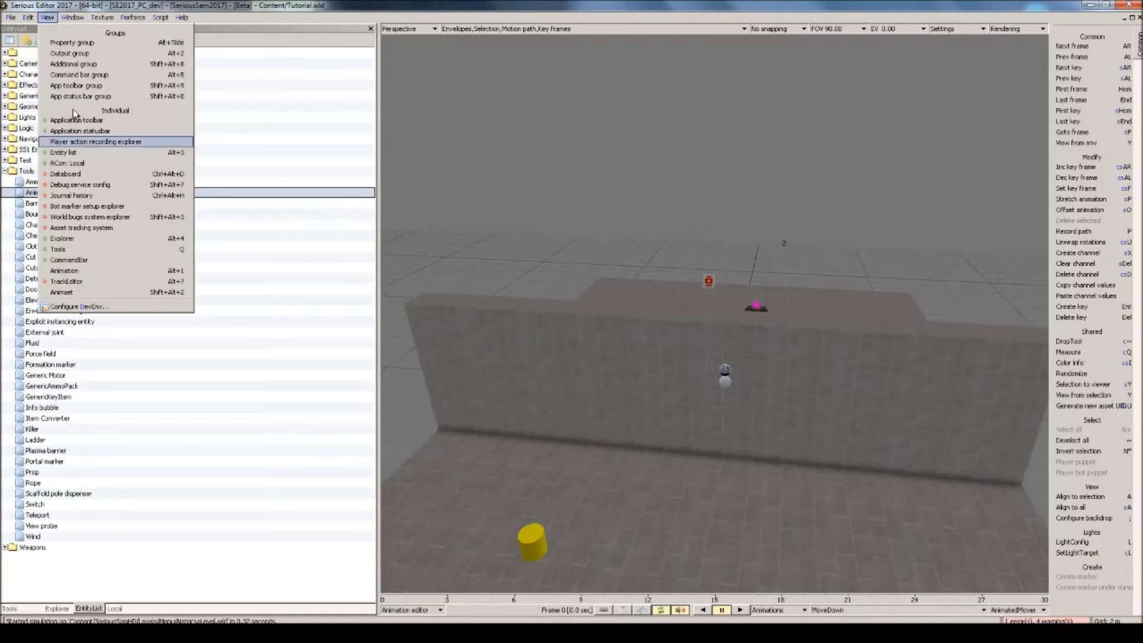
left_click(89, 271)
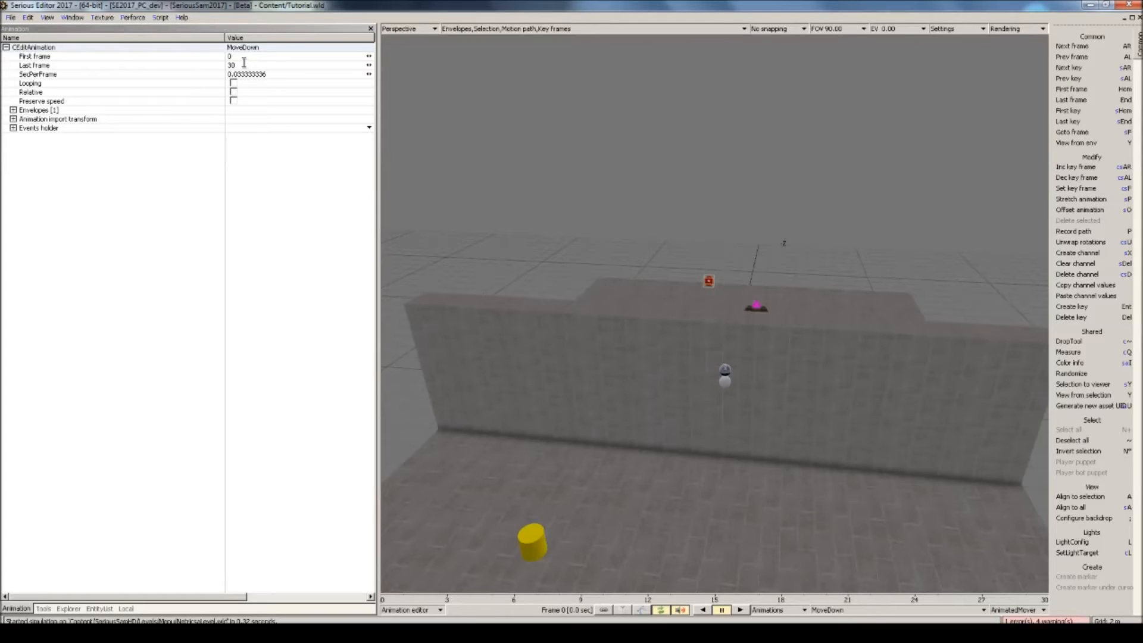
middle_click_drag(759, 276, 761, 324)
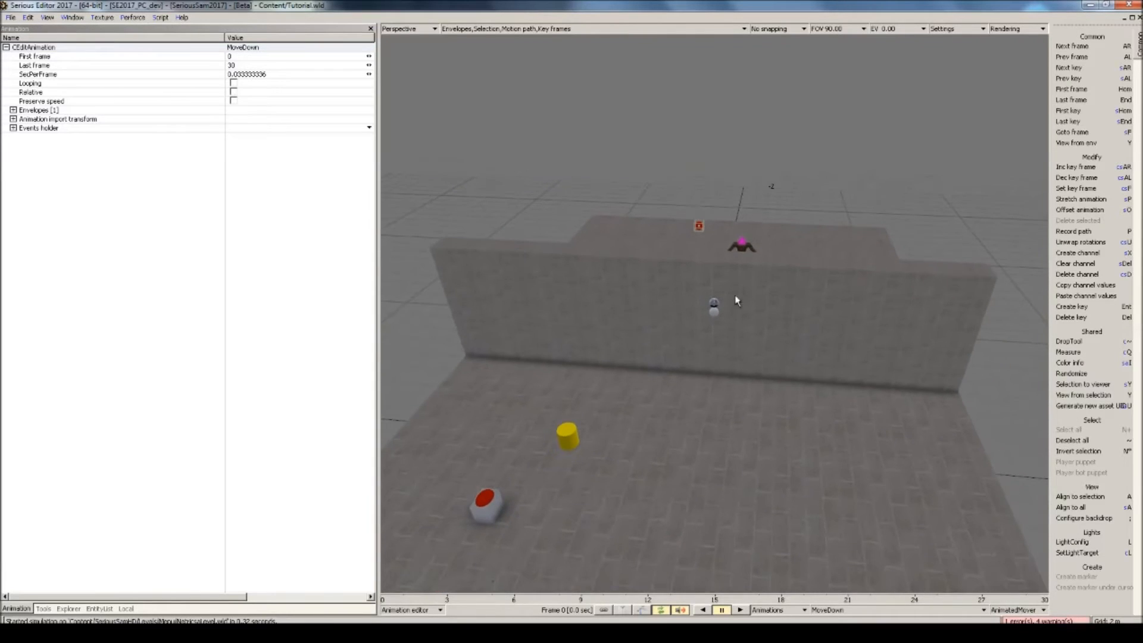
left_click_drag(265, 67, 179, 67)
type("1")
left_click_drag(275, 73, 171, 109)
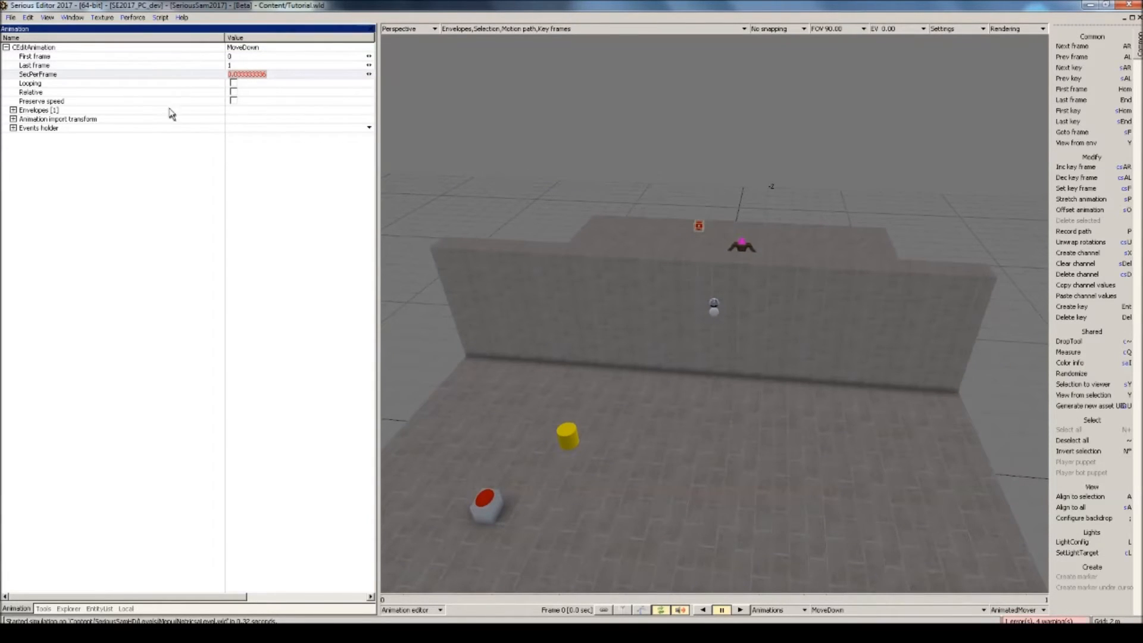
type("0.5")
key("Return")
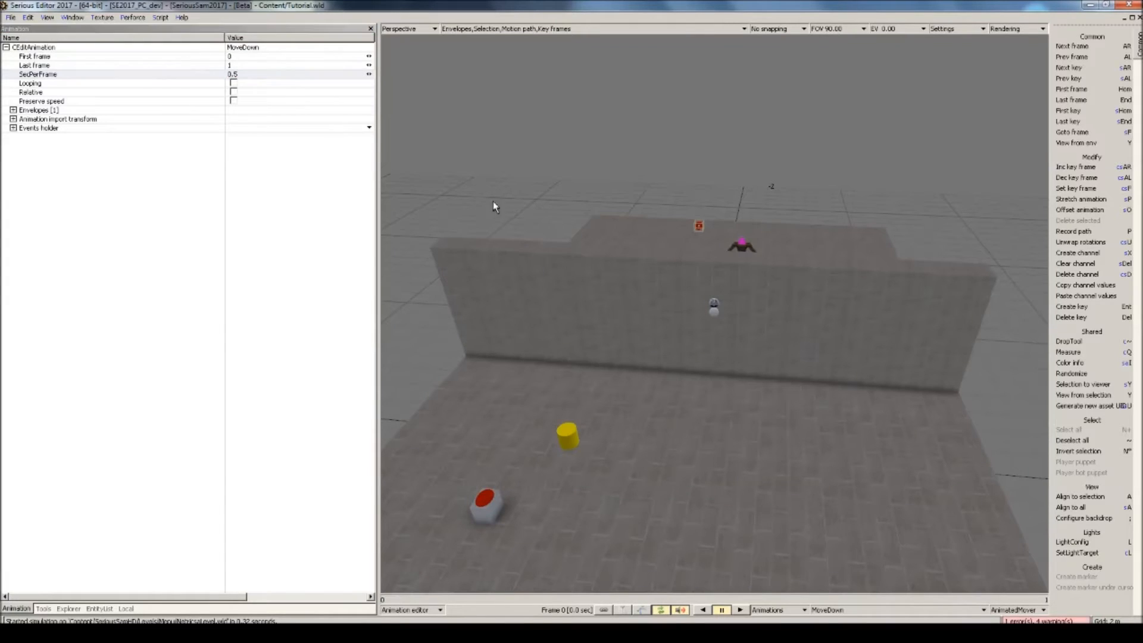
middle_click_drag(493, 201, 499, 214)
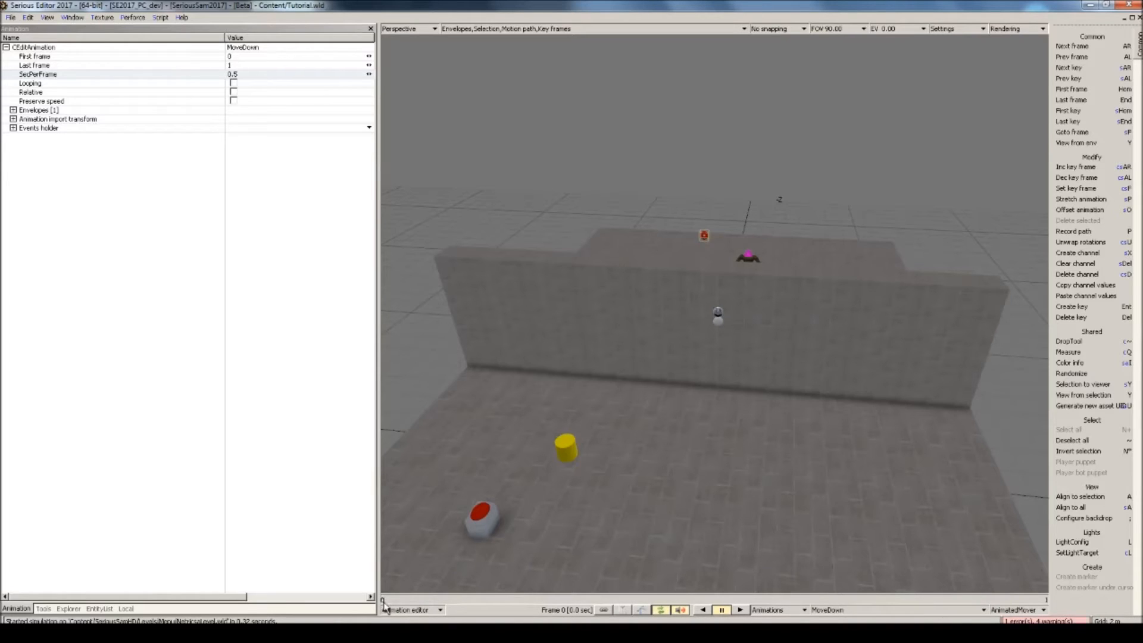
Record only the Pos.Y channel of the AnimatedMover envelope at frame 0 of the MoveDown animation.
key("p")
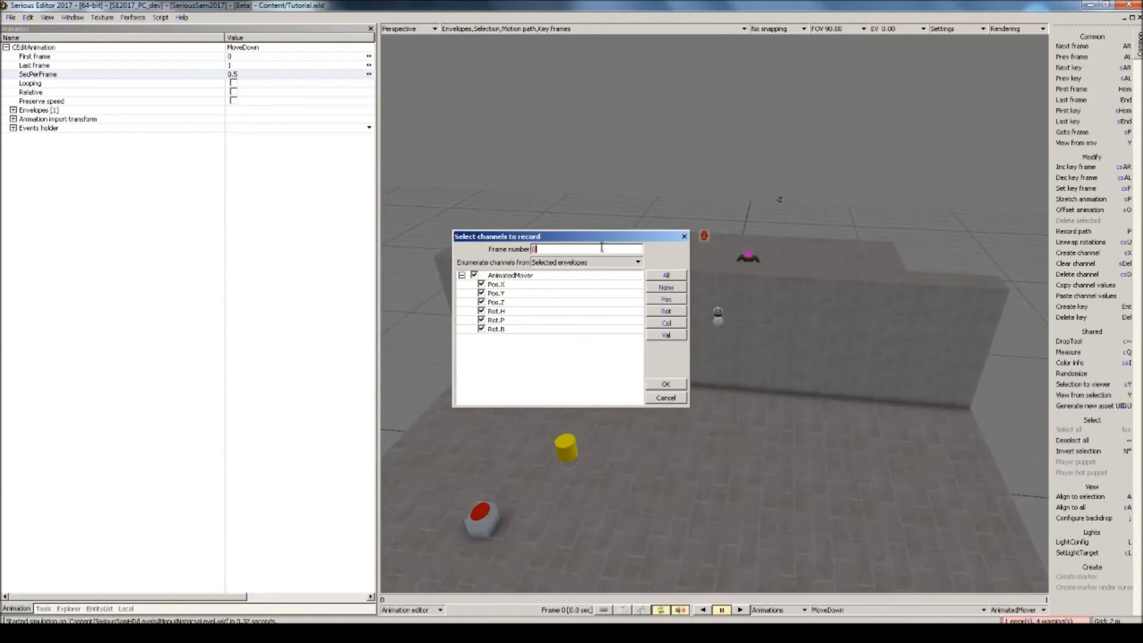
left_click(481, 284)
left_click(481, 302)
left_click(481, 320)
left_click(481, 311)
left_click(482, 329)
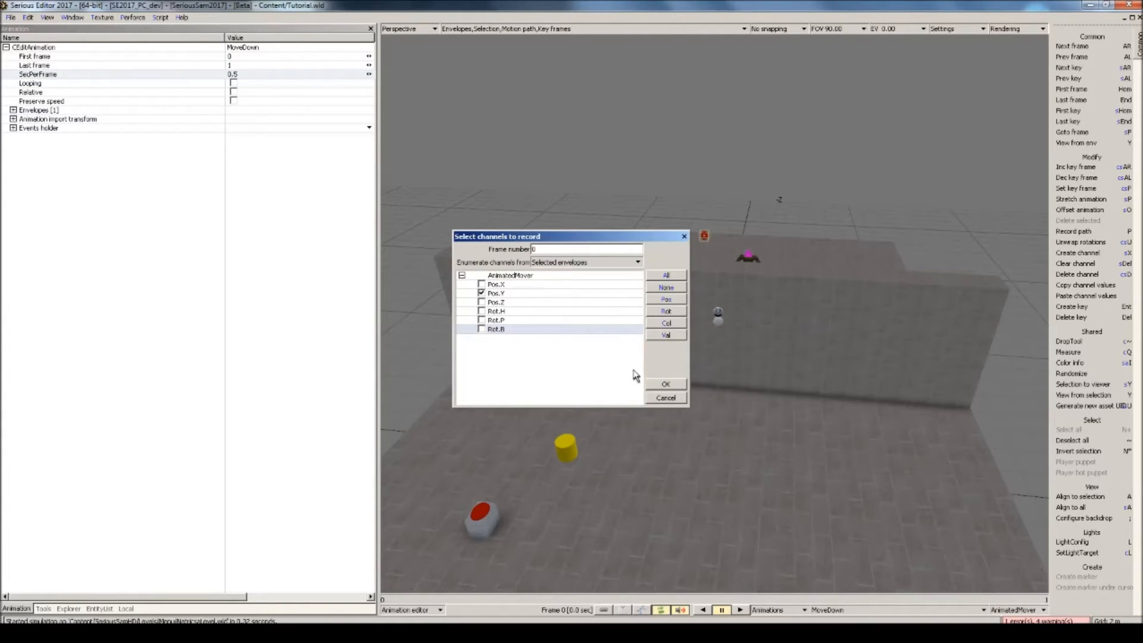
left_click(665, 385)
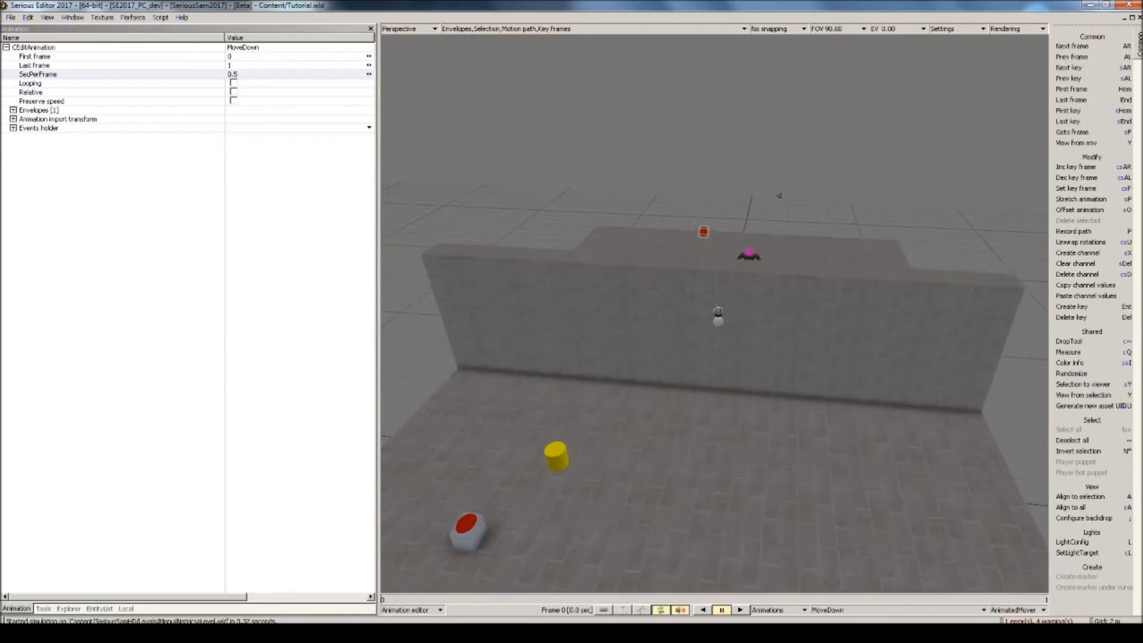
Try to lower the mover vertically at frame 1 of MoveDown, and return to the world editor.
left_click(1045, 600)
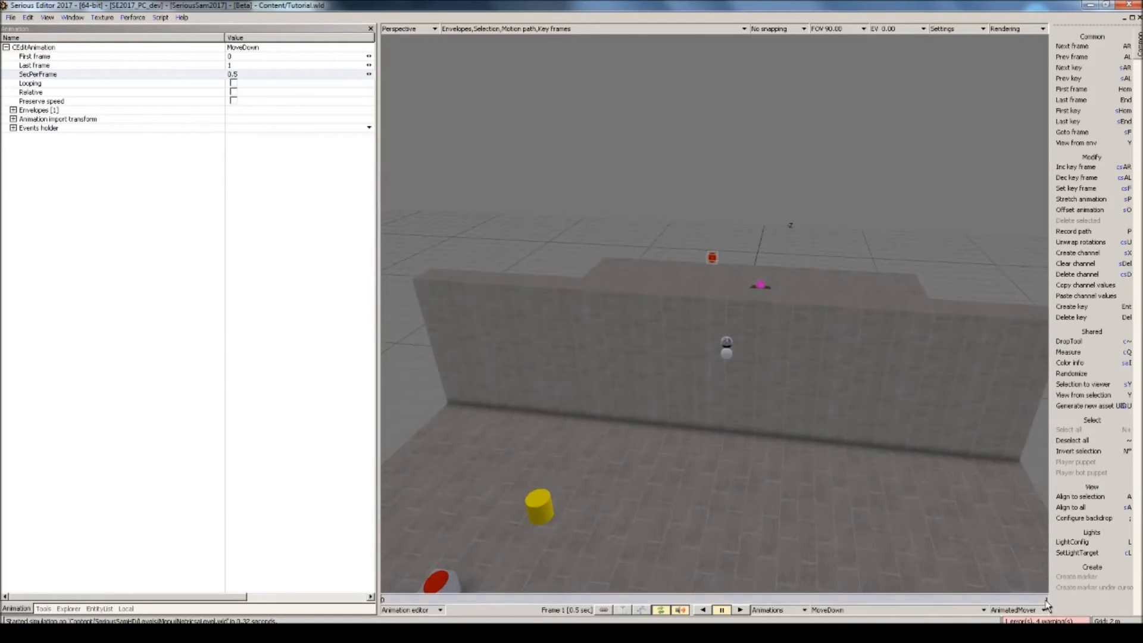
mouse_move(717, 293)
middle_mouse_down()
mouse_move(717, 333)
mouse_move(716, 280)
mouse_move(717, 293)
middle_mouse_up()
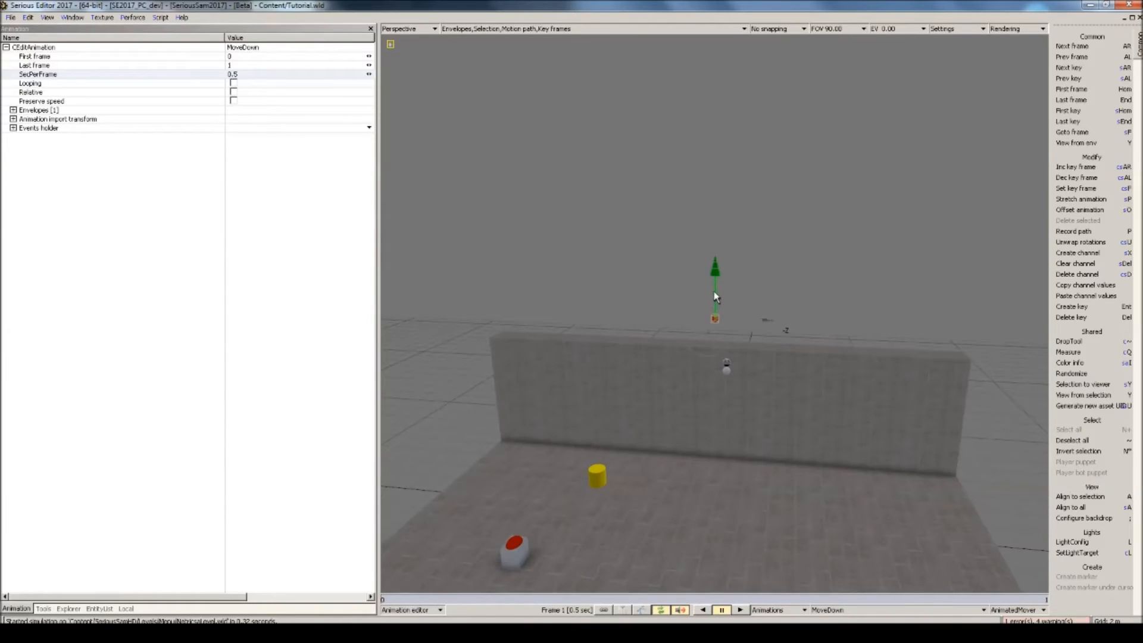
left_click_drag(718, 295, 717, 324)
key("Escape")
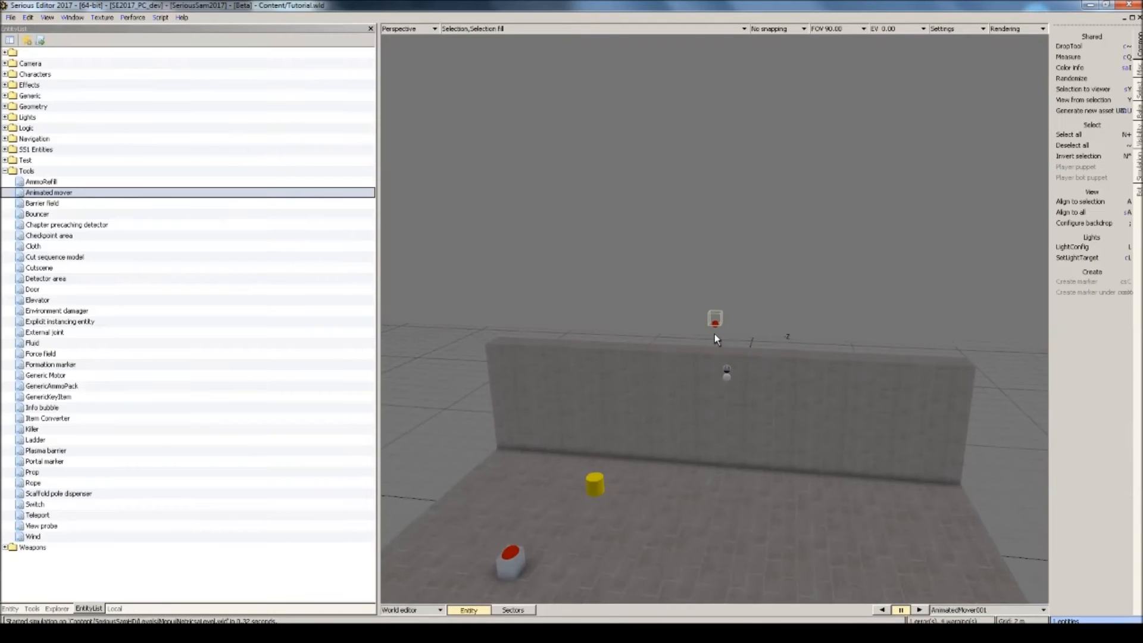
Set the animated mover above the wall as the parent of the wall's static model.
middle_click_drag(715, 333, 727, 242)
left_click(727, 242)
scroll(728, 242, "down", 4)
key("alt+Return")
scroll(724, 241, "up", 3)
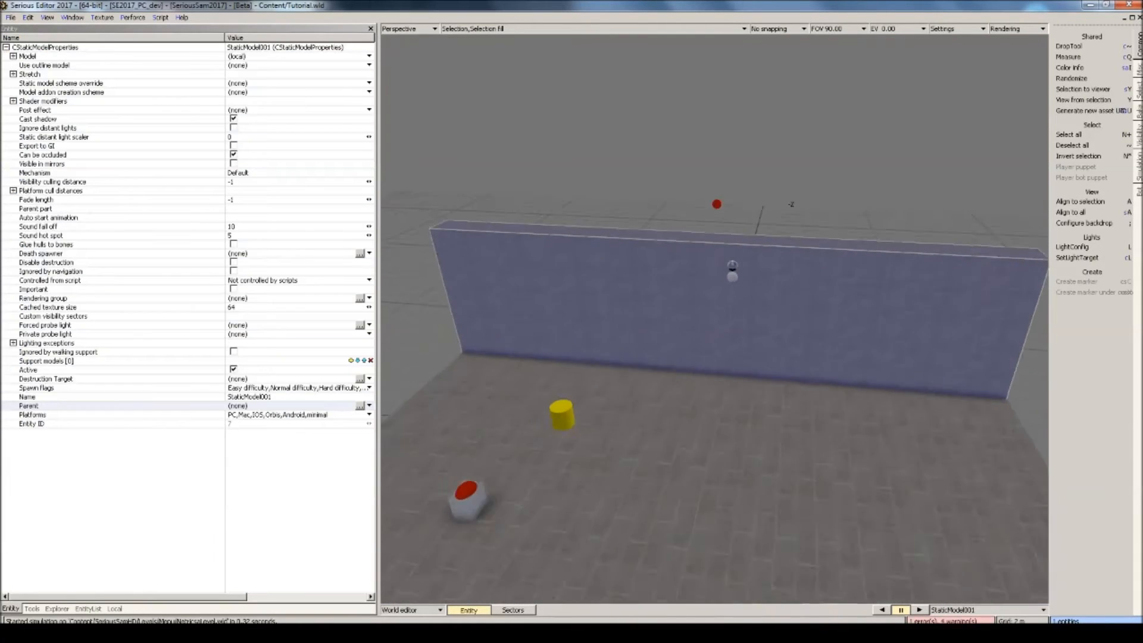
scroll(722, 241, "down", 2)
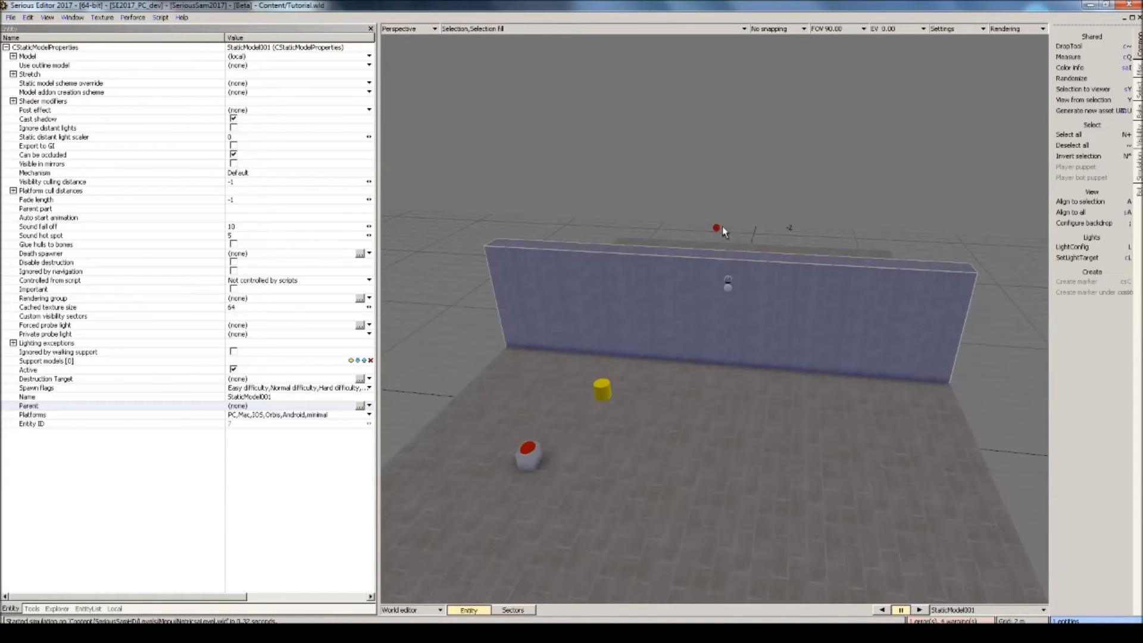
left_click(717, 228)
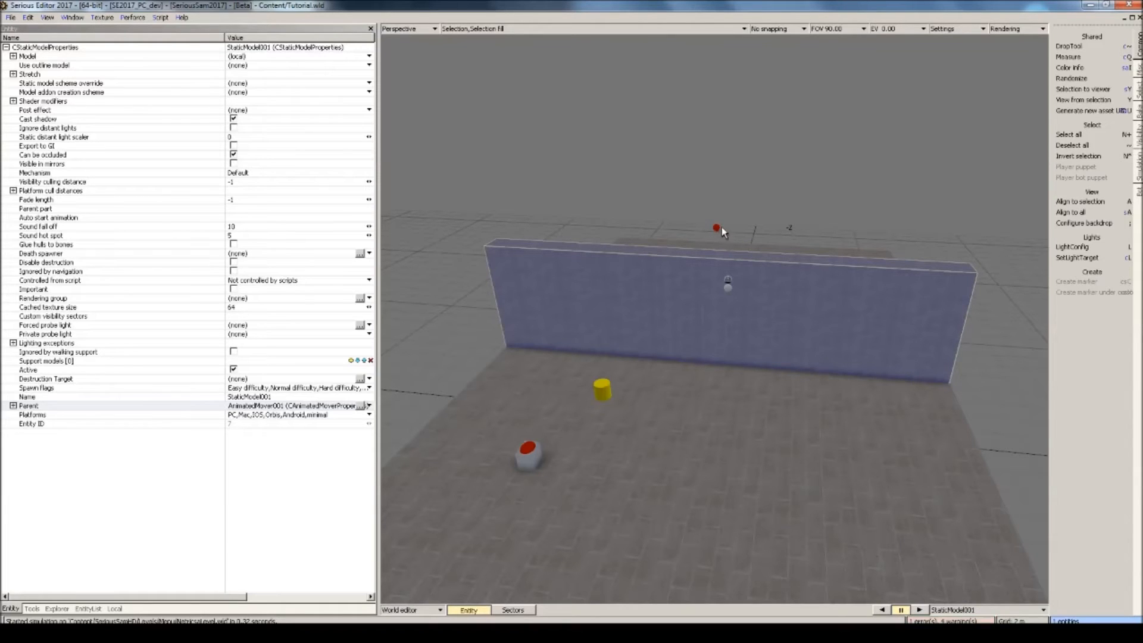
Key the mover at frame 1 of MoveDown, lowered so the attached wall sinks below the floor, and return to the world editor.
scroll(756, 277, "up", 2)
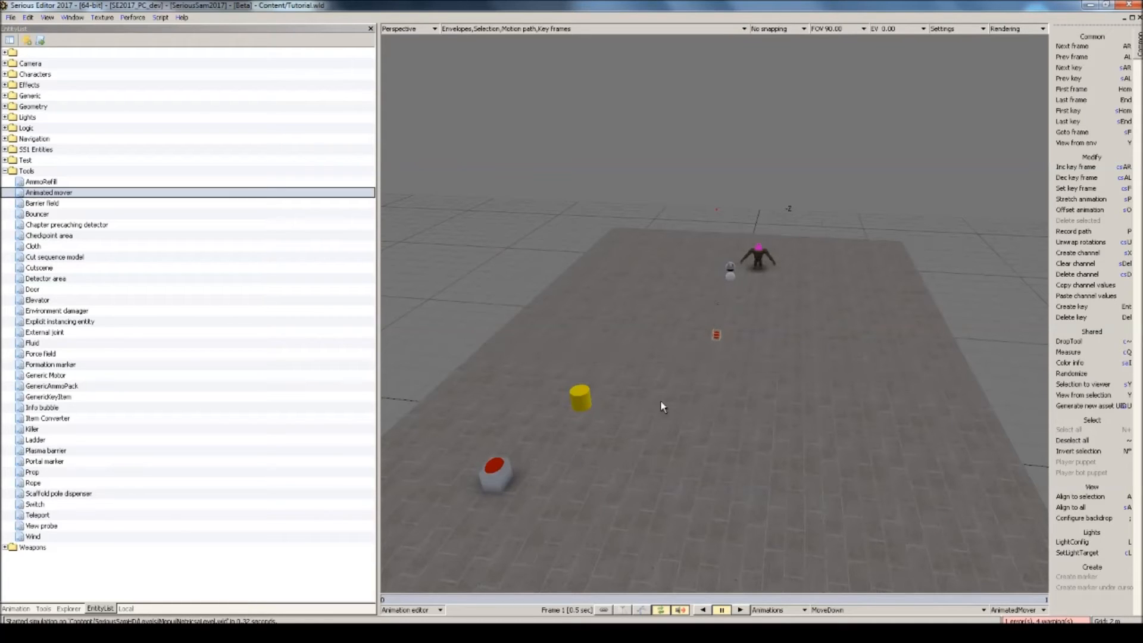
key("Return")
left_click(666, 385)
middle_click_drag(665, 385, 717, 238)
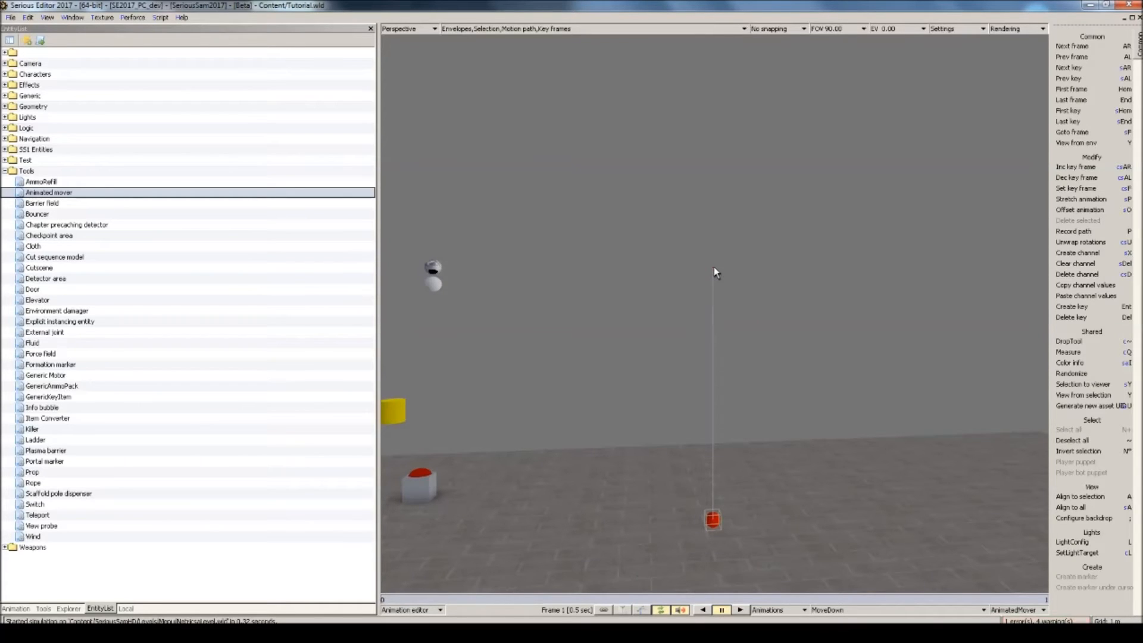
key("Escape")
mouse_move(720, 299)
middle_mouse_down()
mouse_move(726, 333)
mouse_move(730, 295)
middle_mouse_up()
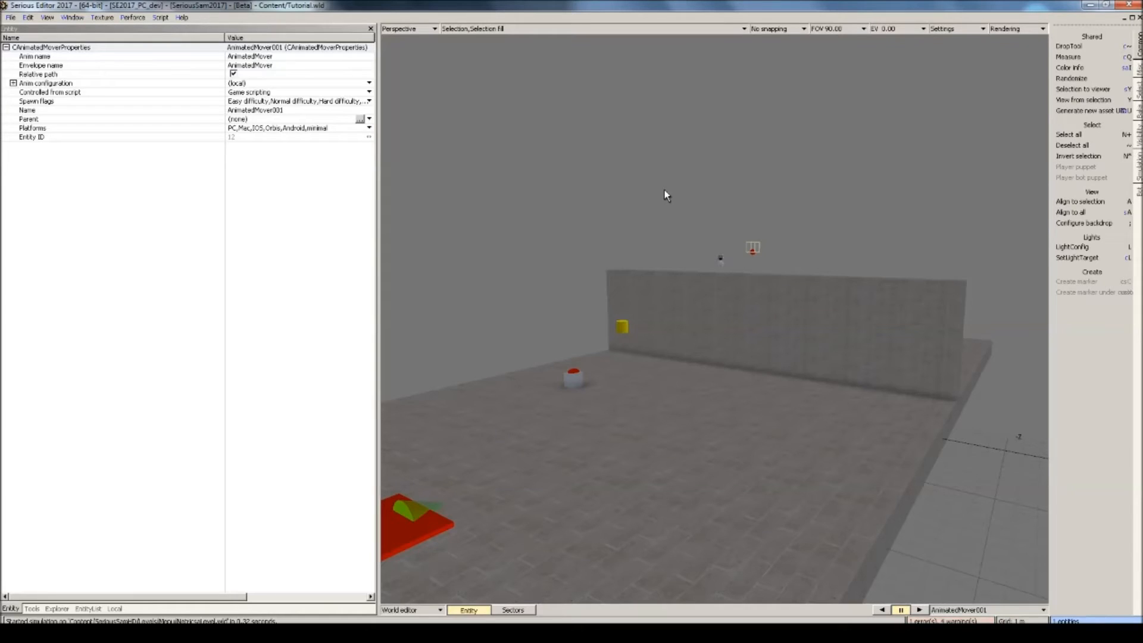
Place a Script entity from the Logic group on the floor in front of the wall and open its script for editing.
left_click(88, 609)
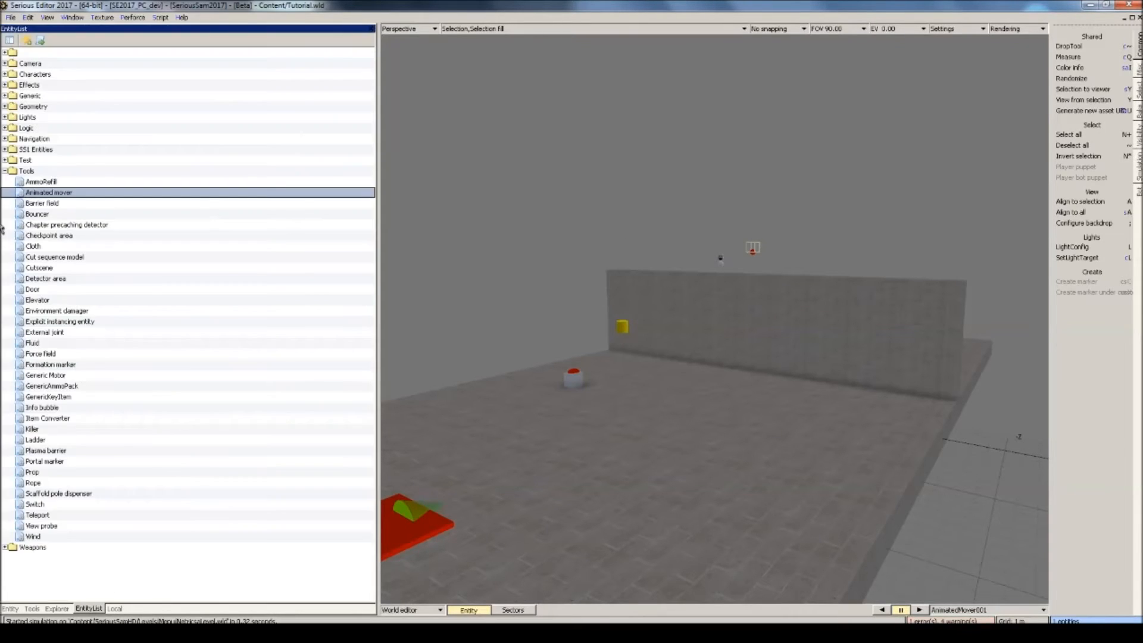
left_click(5, 171)
left_click(5, 128)
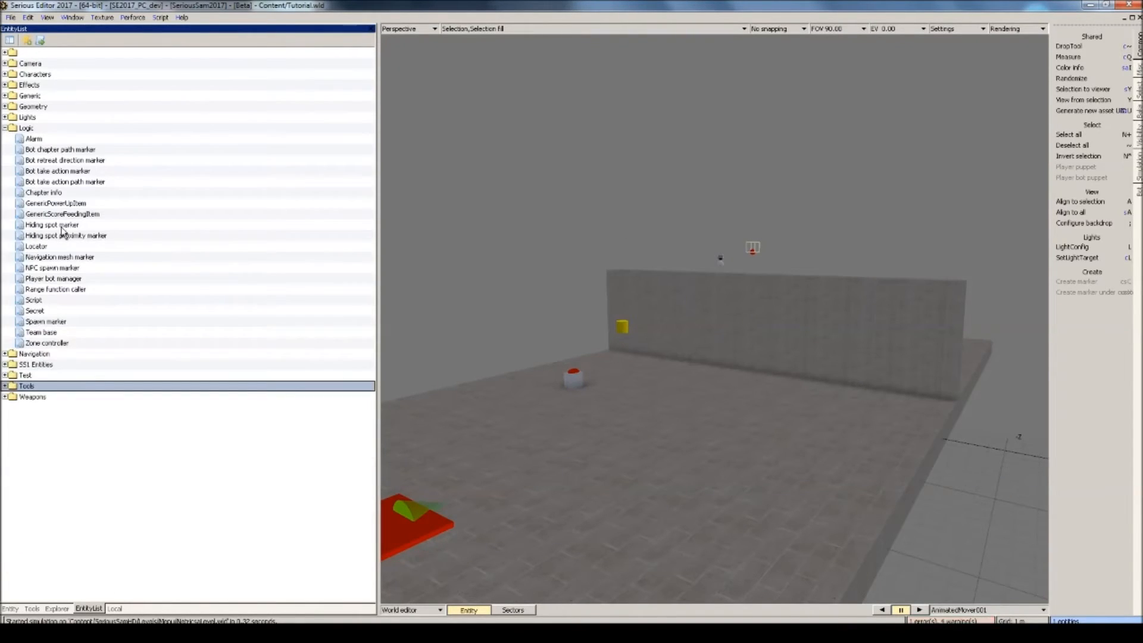
left_click_drag(36, 303, 817, 353)
double_click(805, 370)
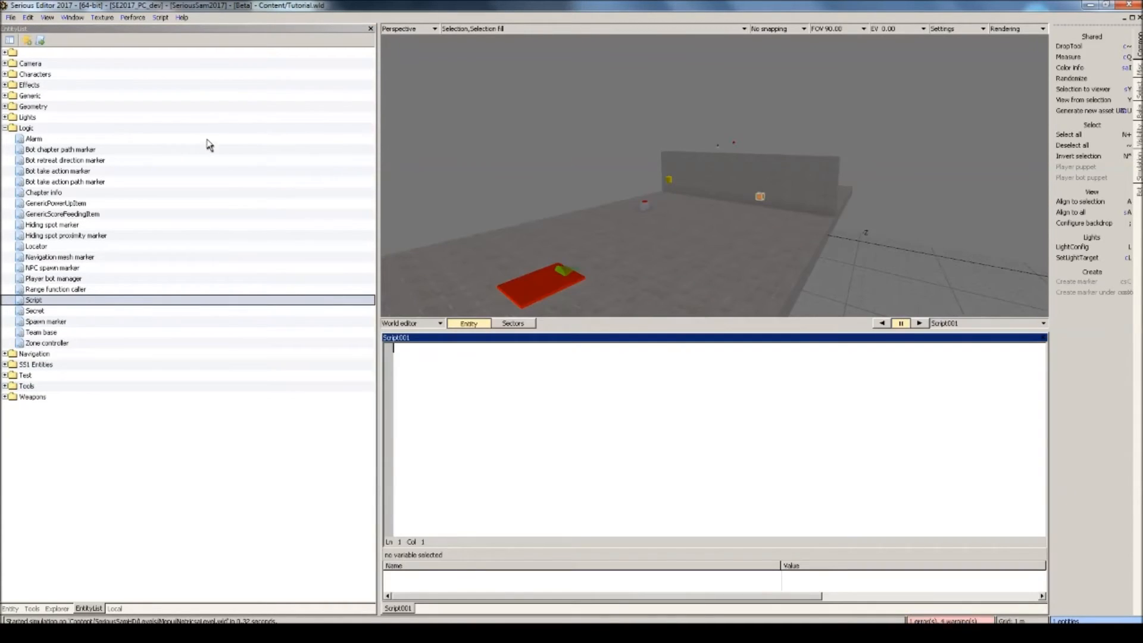
Write the script lines Button:EnableUsage(), Wait(Event(Button.Used)) and Animation:PlayAnim("MoveDown").
right_click_drag(596, 250, 619, 232)
left_click(616, 471)
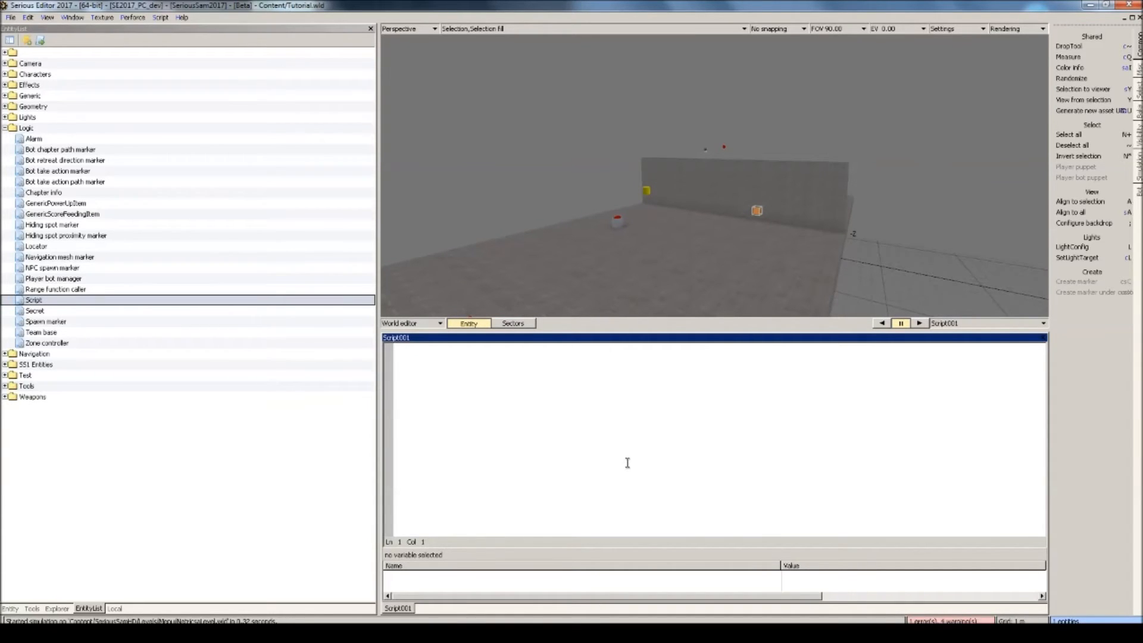
type("Button:Ena")
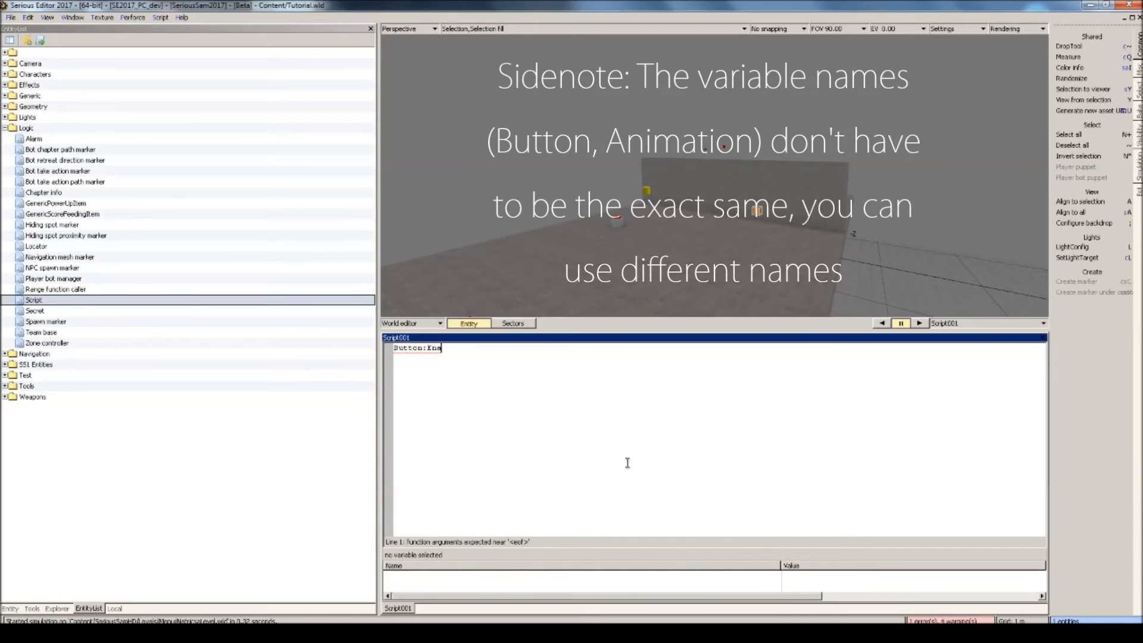
type("bleUsage()")
key("Return")
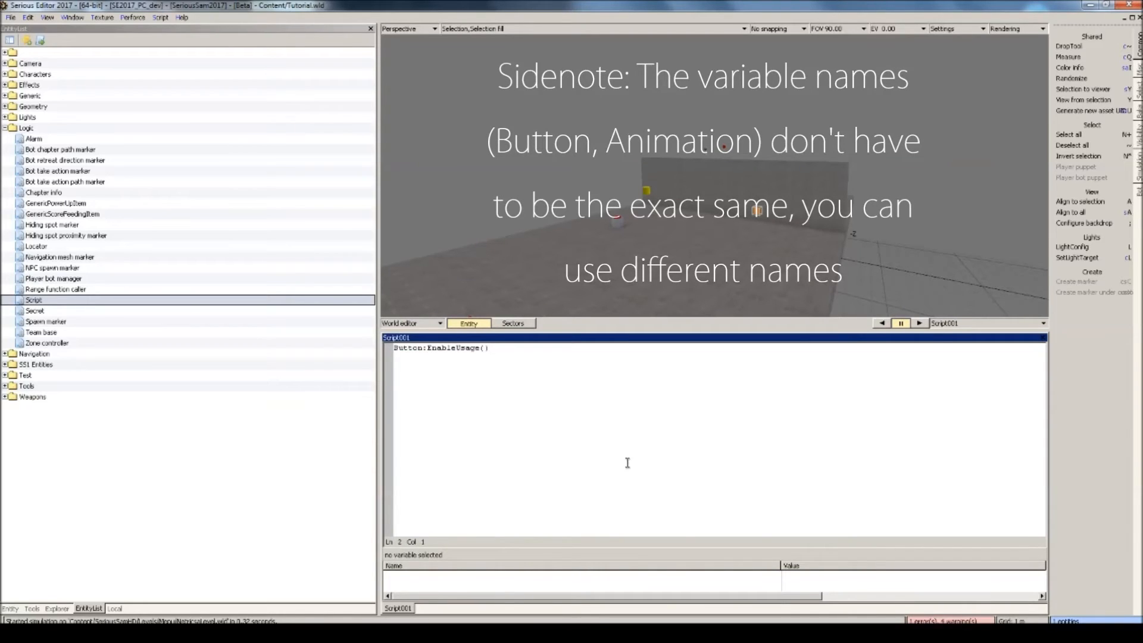
type("Wait(E")
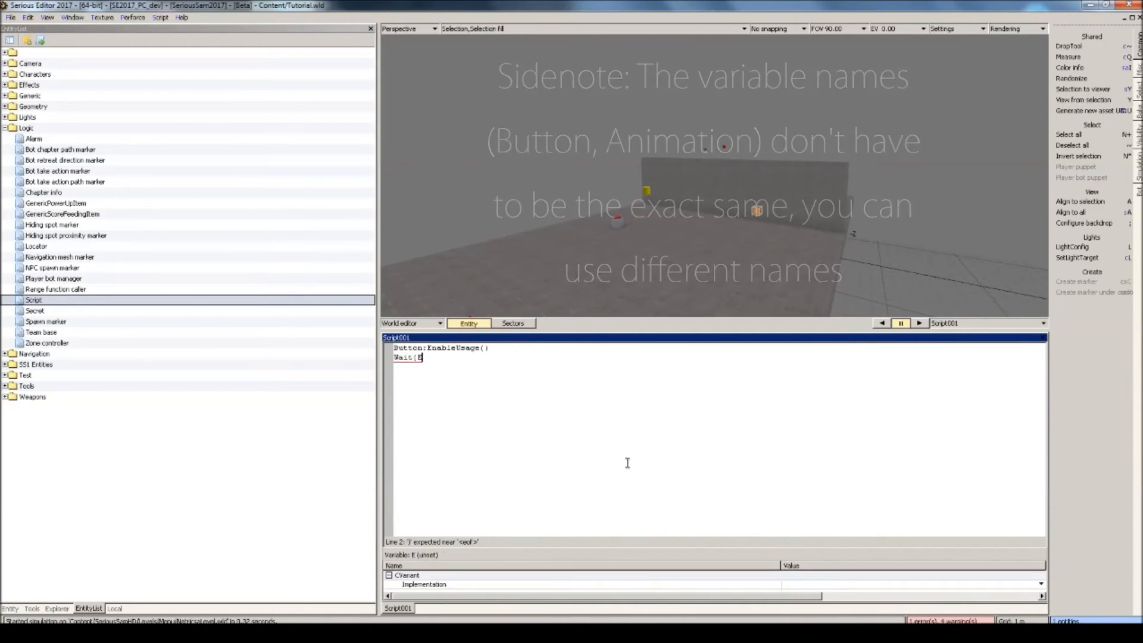
type("vent(Button.Used)) Anim")
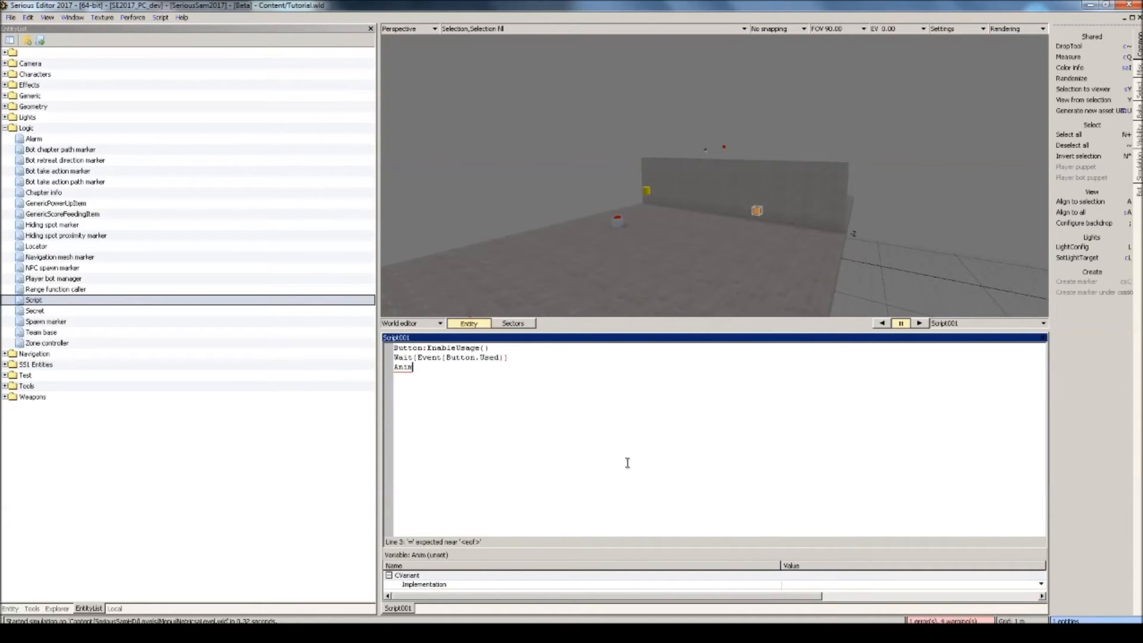
type("ation:PlayAnim(\"")
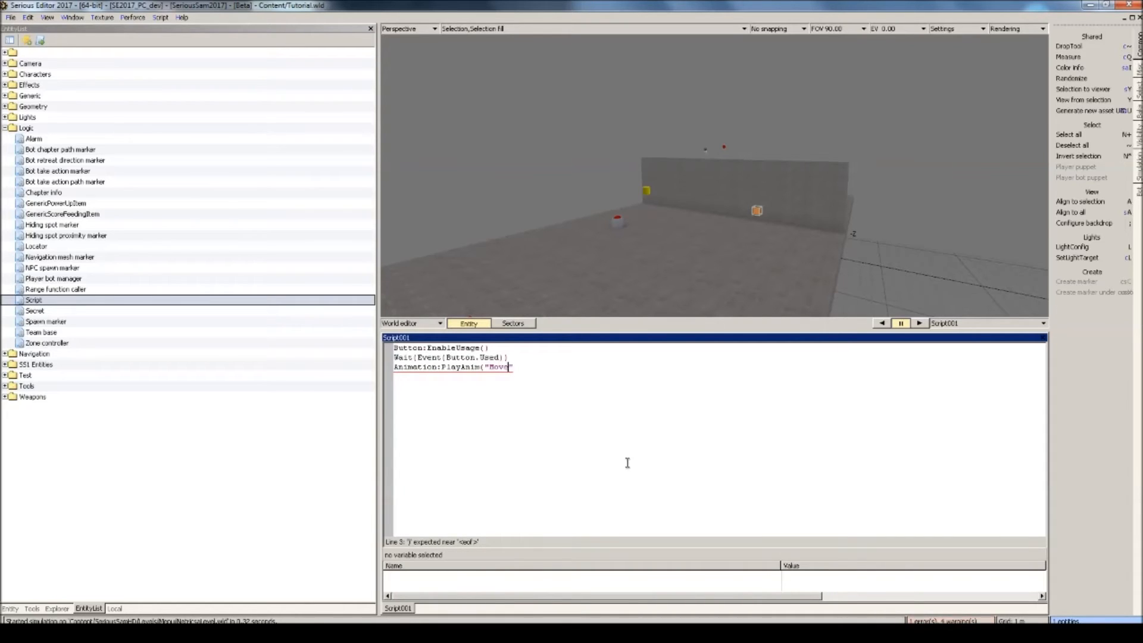
type("MoveDown\")")
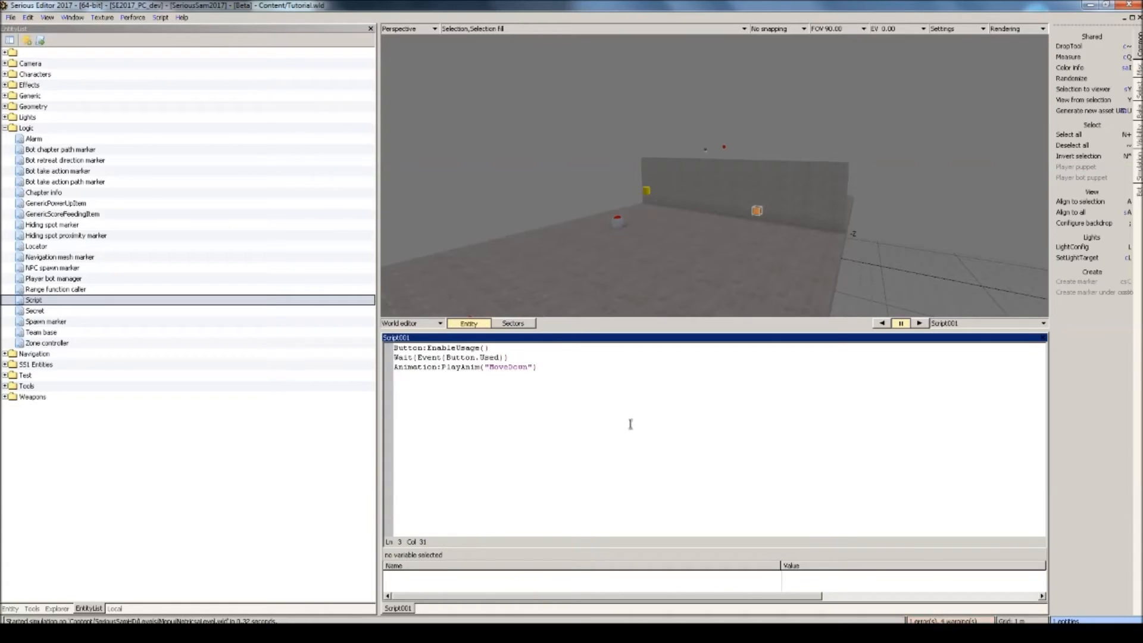
Link the script's Button variable to the red button model and its Animation variable to the animated mover.
left_click(619, 226)
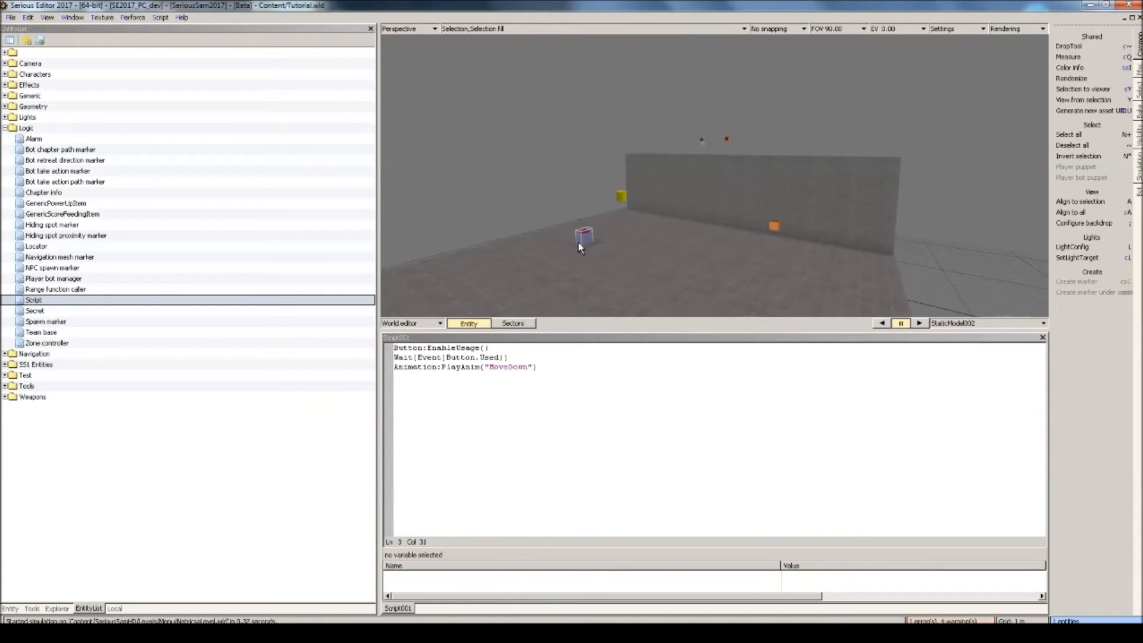
left_click(418, 349)
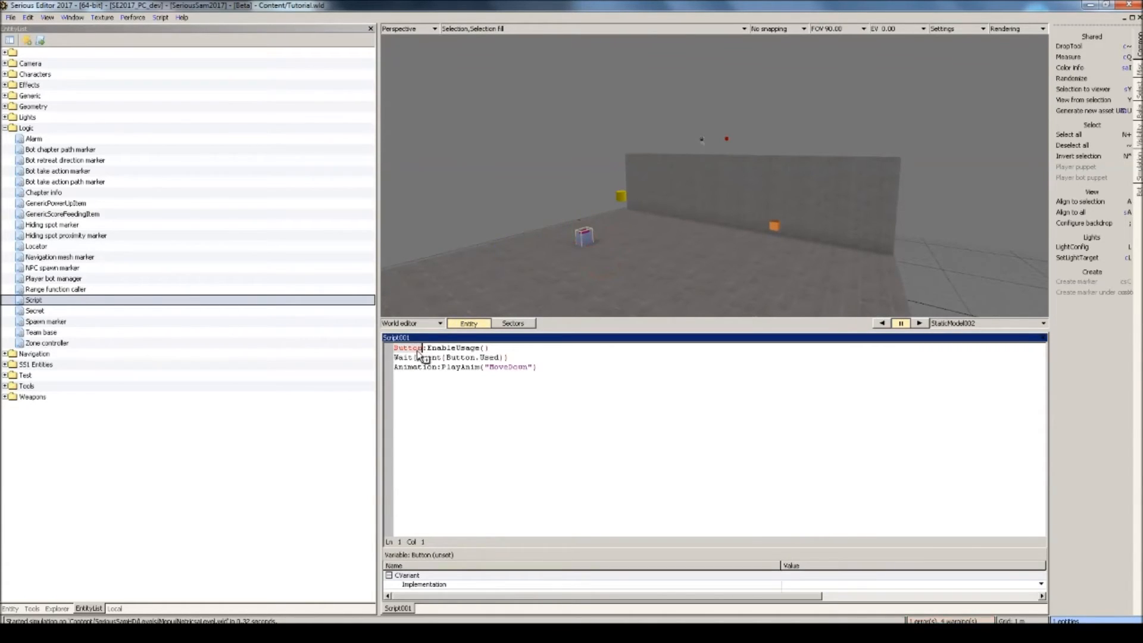
left_click_drag(417, 352, 417, 351)
left_click(727, 138)
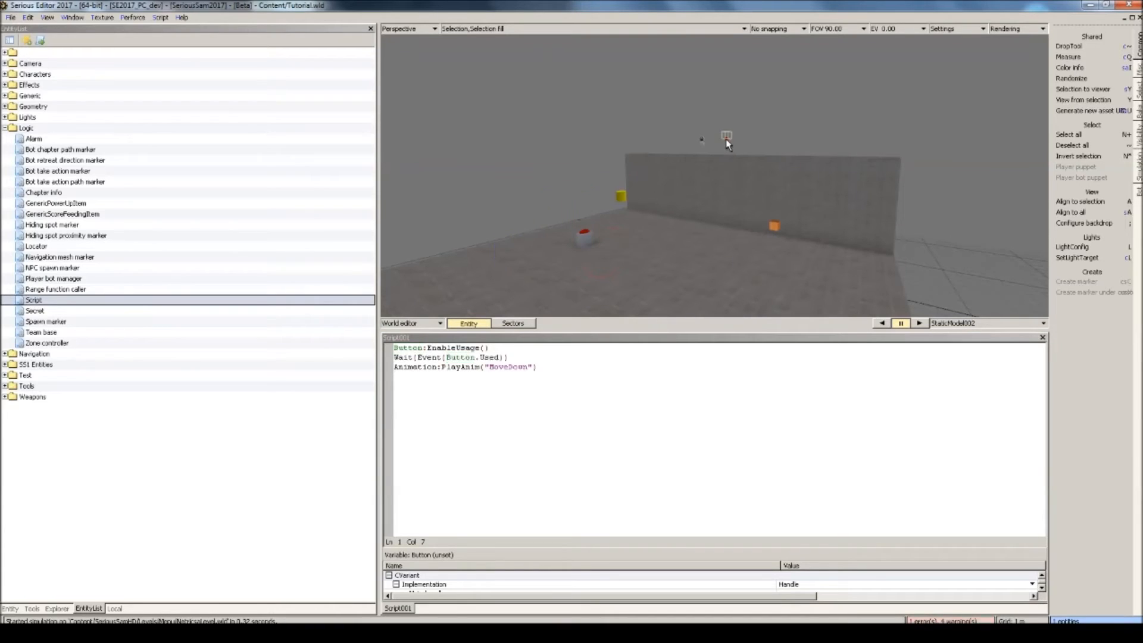
left_click_drag(541, 244, 432, 370)
Set the red button model's Controlled from script property to Game scripting.
left_click(698, 216)
scroll(698, 216, "down", 3)
middle_click_drag(697, 217, 665, 222)
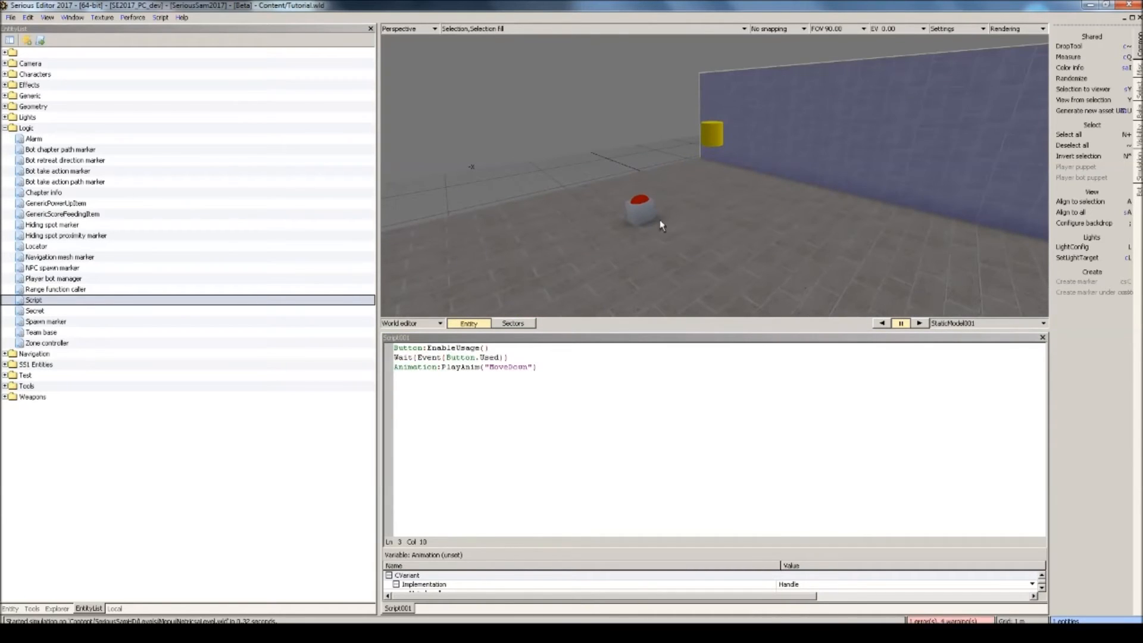
left_click(645, 220)
mouse_move(431, 354)
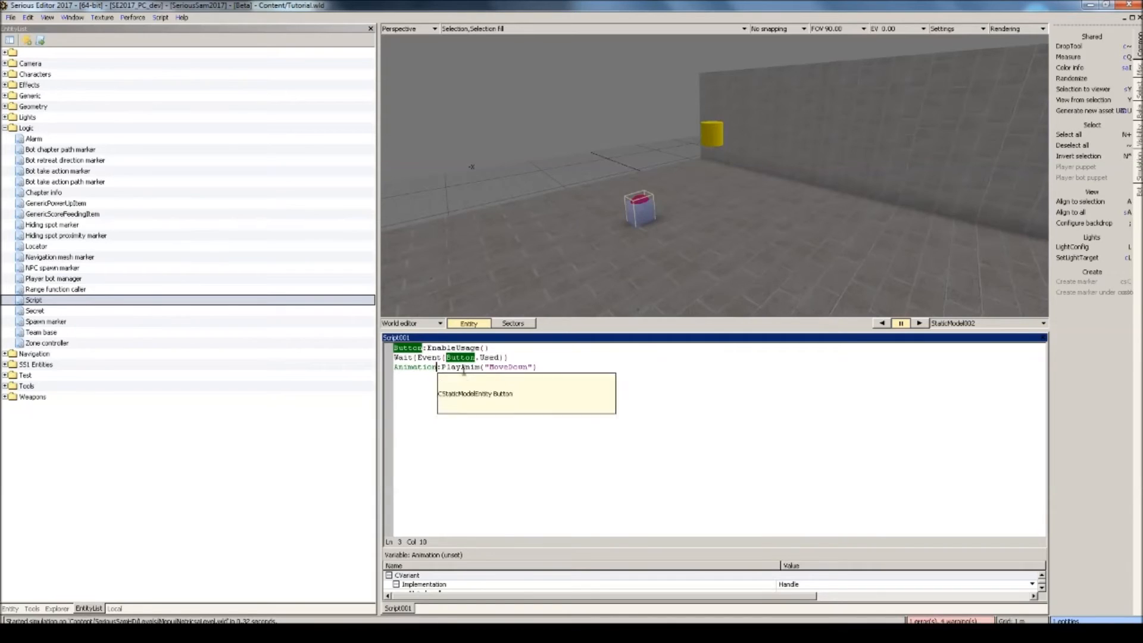
scroll(917, 278, "down", 3)
scroll(656, 220, "down", 4)
mouse_move(656, 220)
middle_mouse_down()
mouse_move(705, 222)
mouse_move(649, 211)
middle_mouse_up()
scroll(706, 222, "up", 5)
scroll(646, 208, "down", 2)
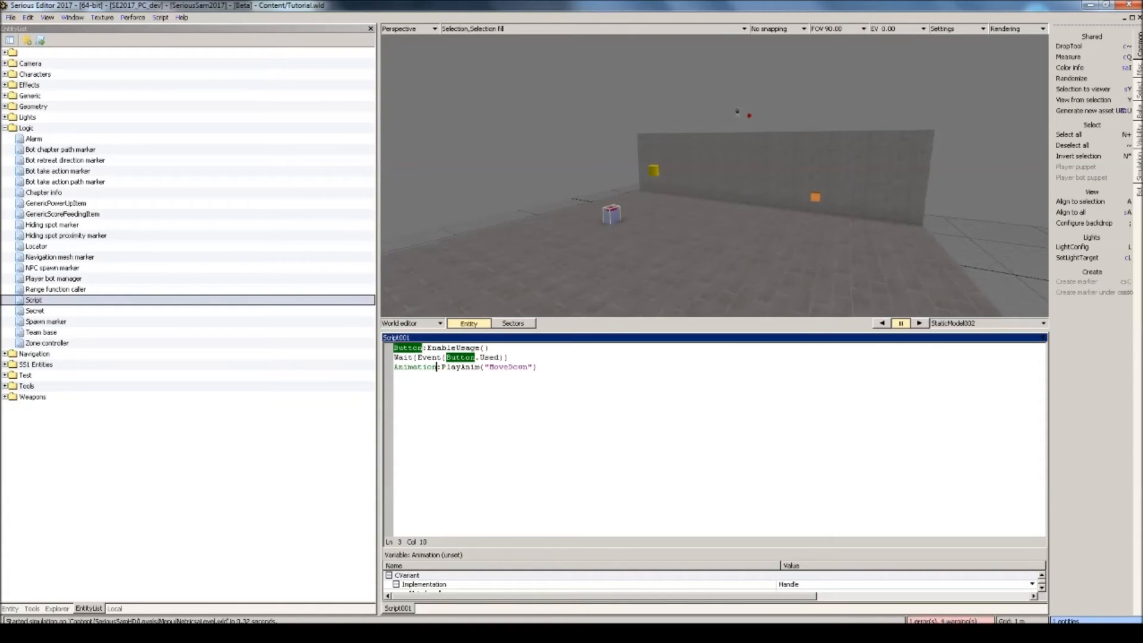
left_click(12, 608)
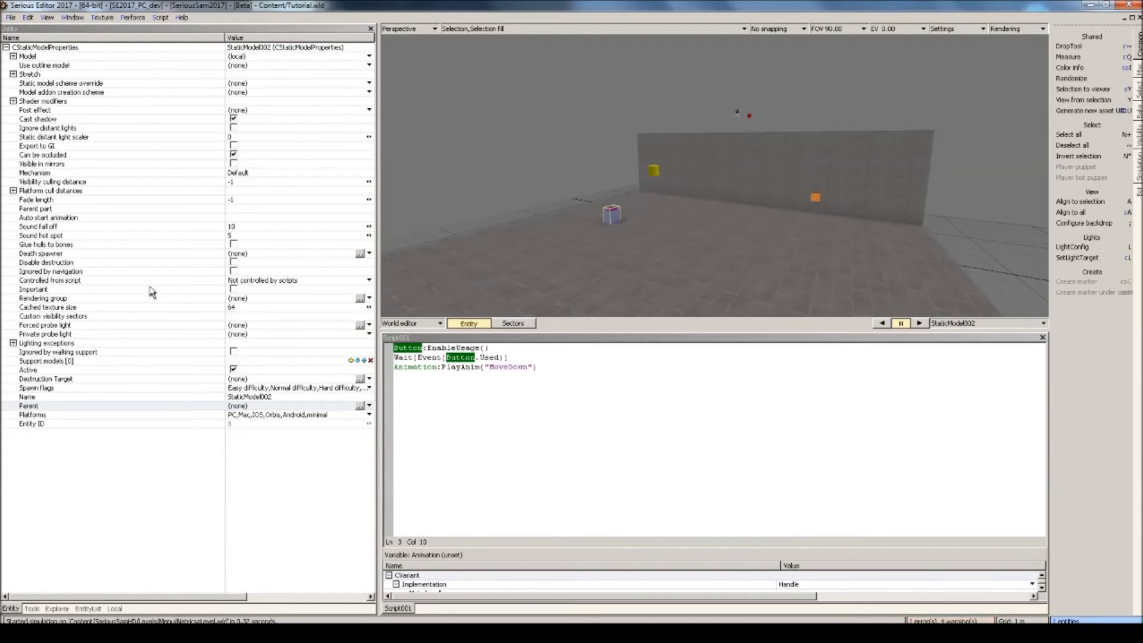
left_click(265, 280)
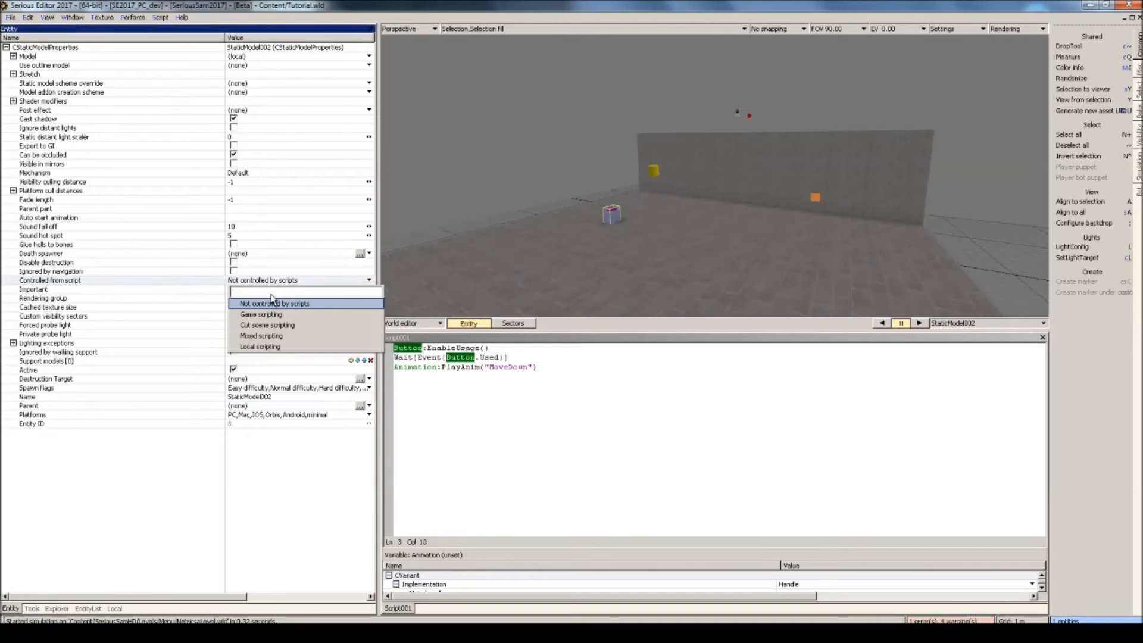
left_click(253, 314)
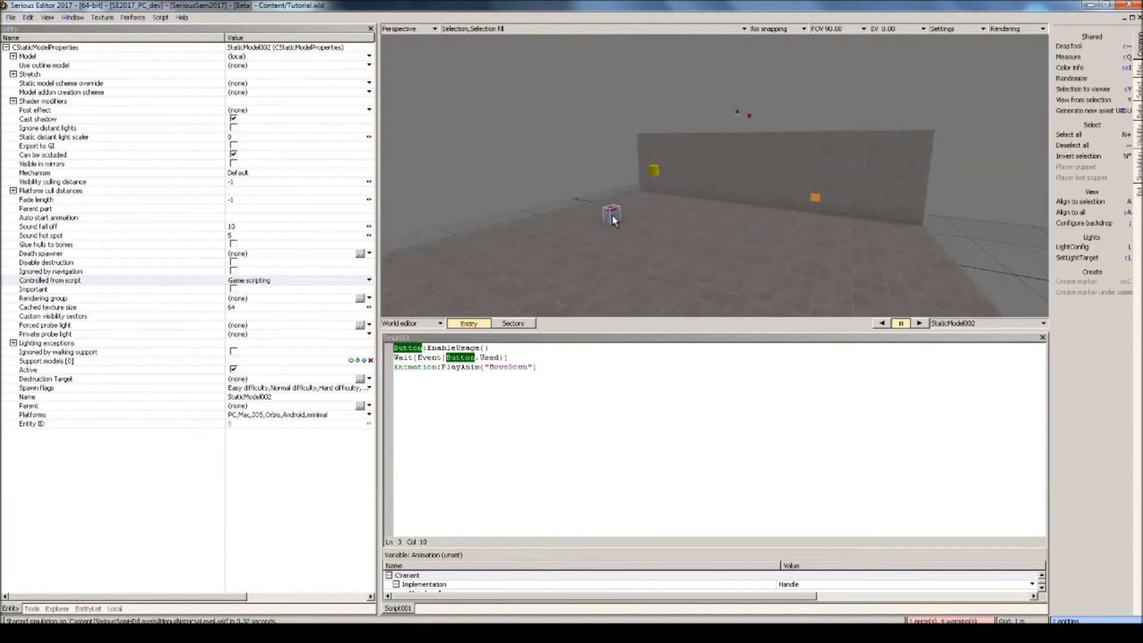
Run the level, walk to the red button and use it to test the wall's MoveDown animation.
key("ctrl+g")
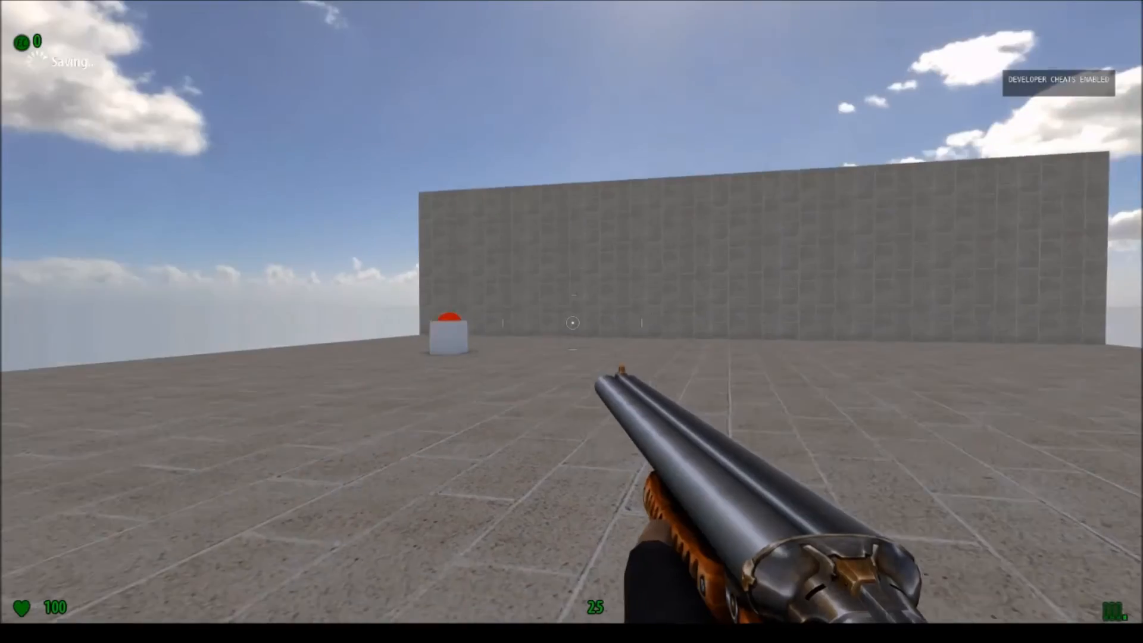
key("w")
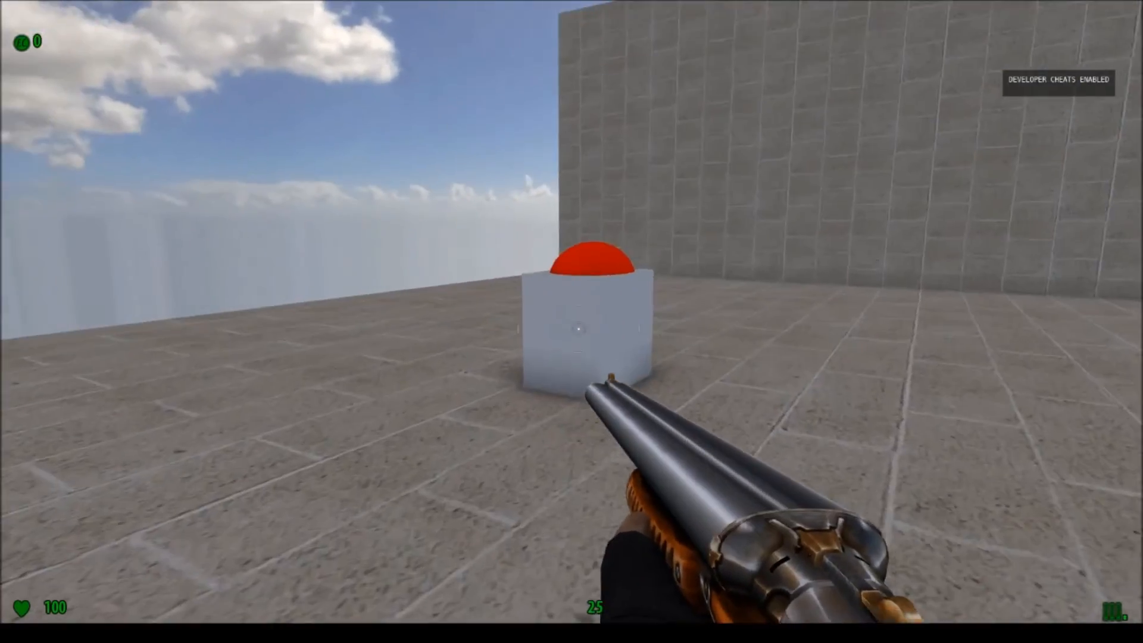
key("w")
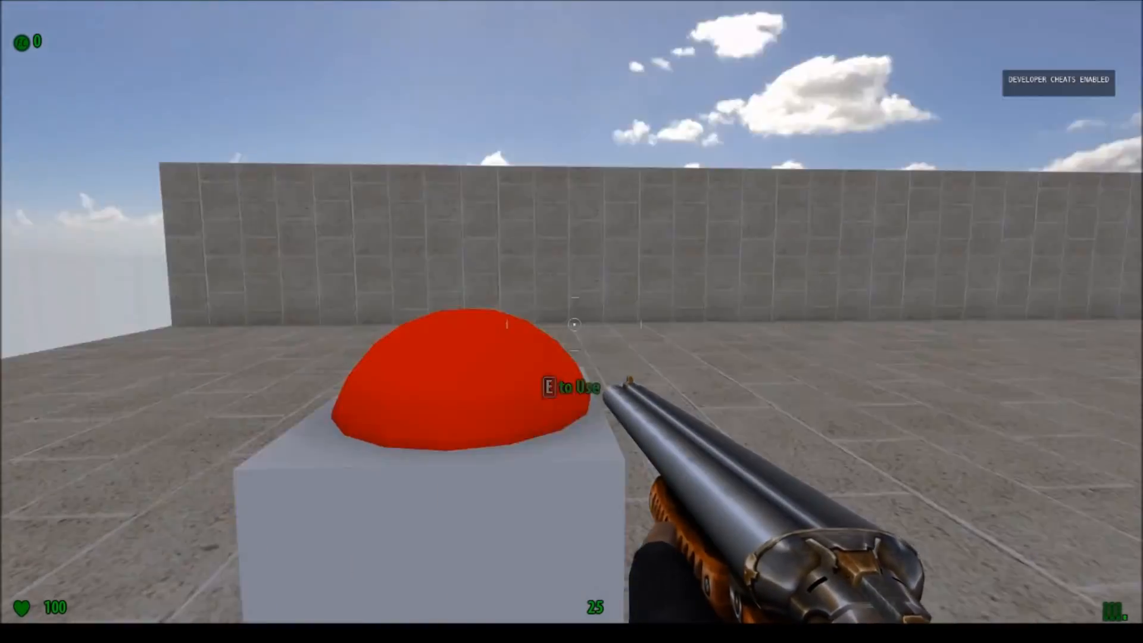
key("s")
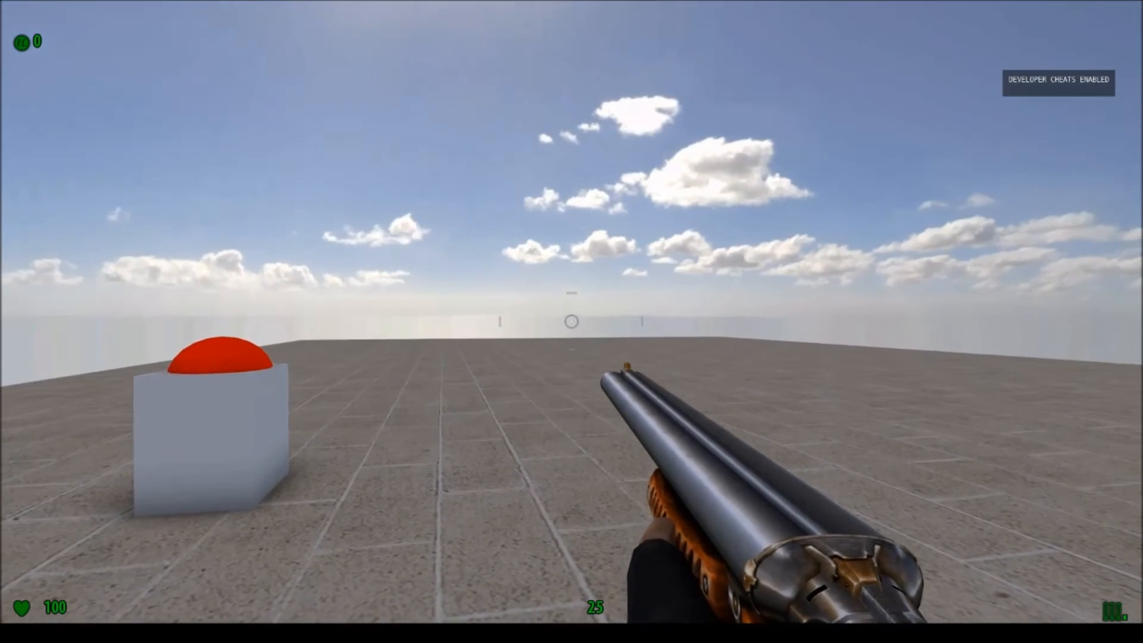
End the test run and place a Detector area entity from the Tools group on the floor between the wall and the enemy.
key("Escape")
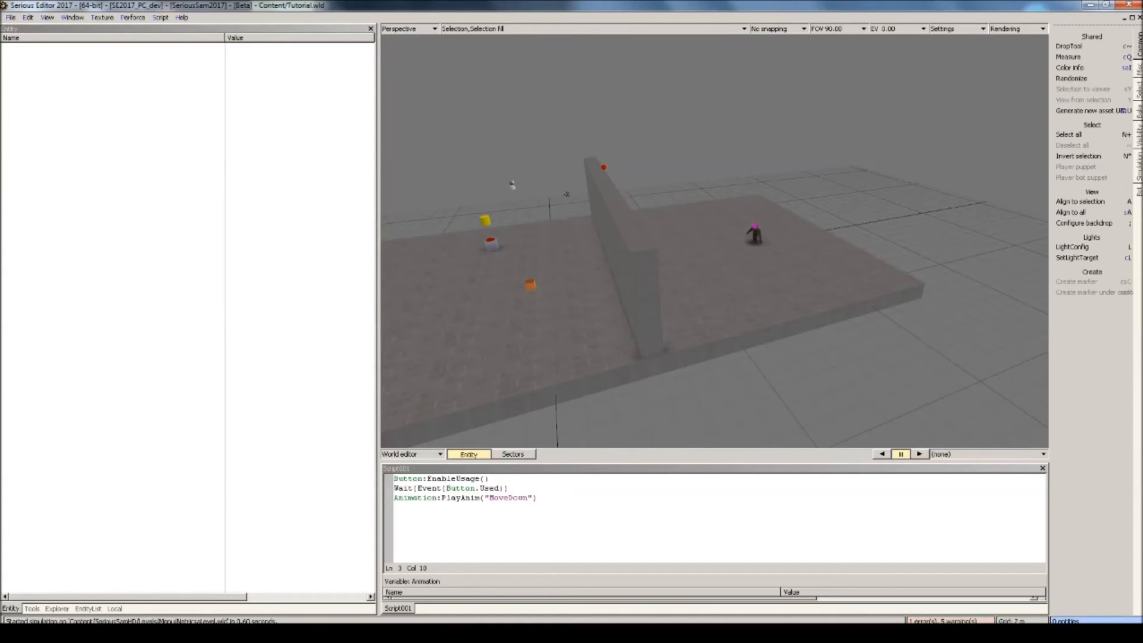
left_click(88, 608)
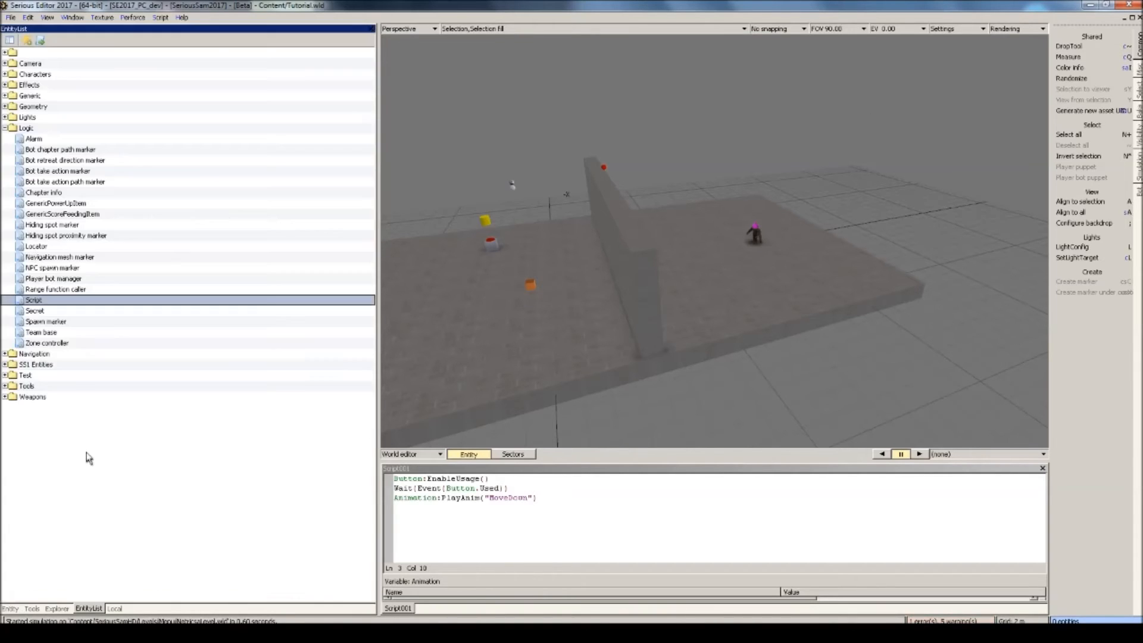
left_click(6, 128)
left_click(4, 171)
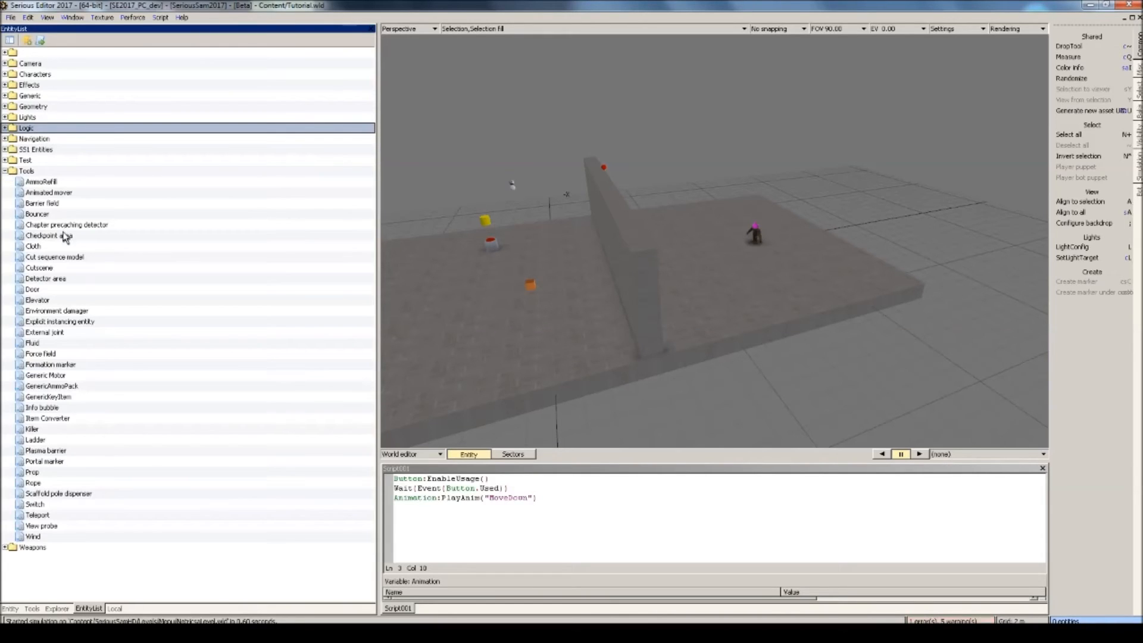
left_click_drag(55, 279, 459, 292)
left_click_drag(681, 251, 682, 250)
Set the detector area's box primitive to Size X 50 and Size Y 10.
left_click(10, 608)
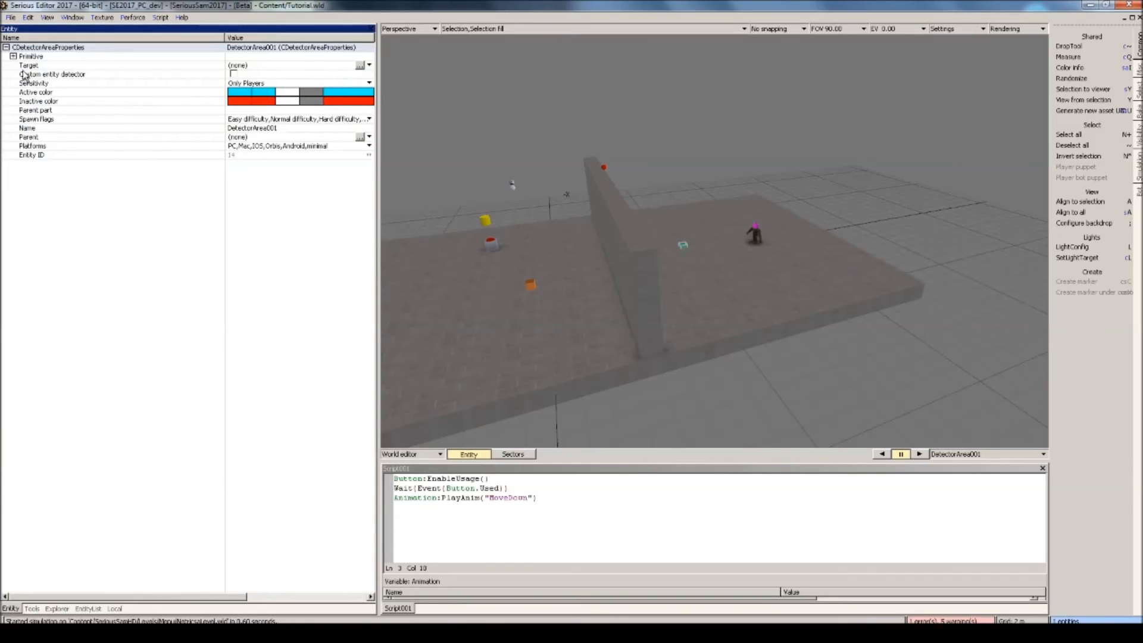
left_click(13, 56)
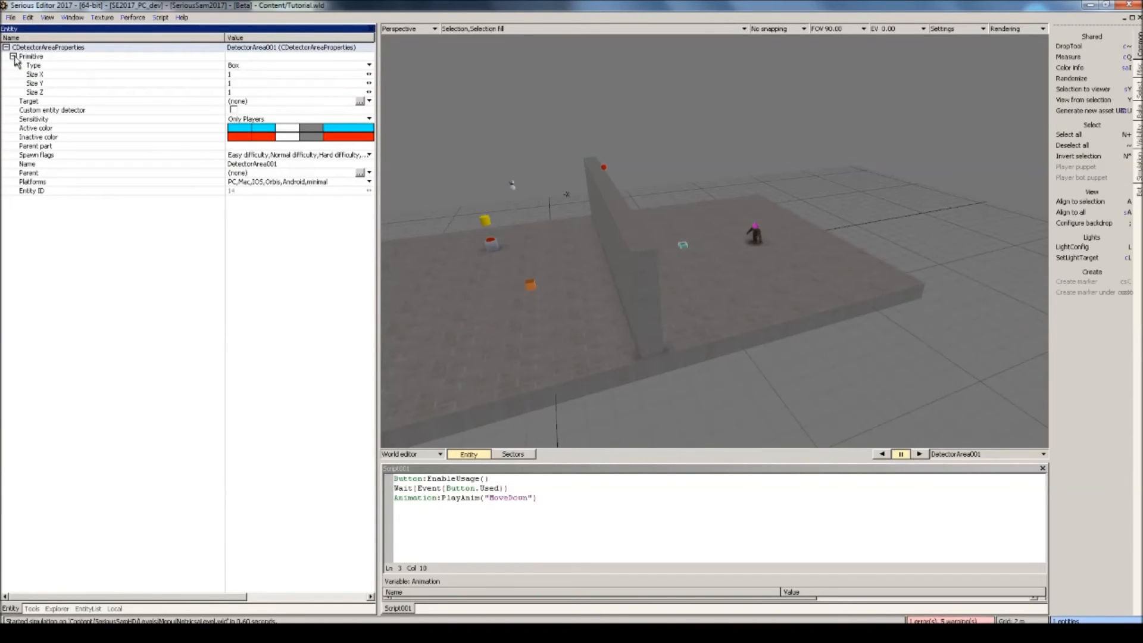
left_click(241, 74)
type("10")
left_click(240, 86)
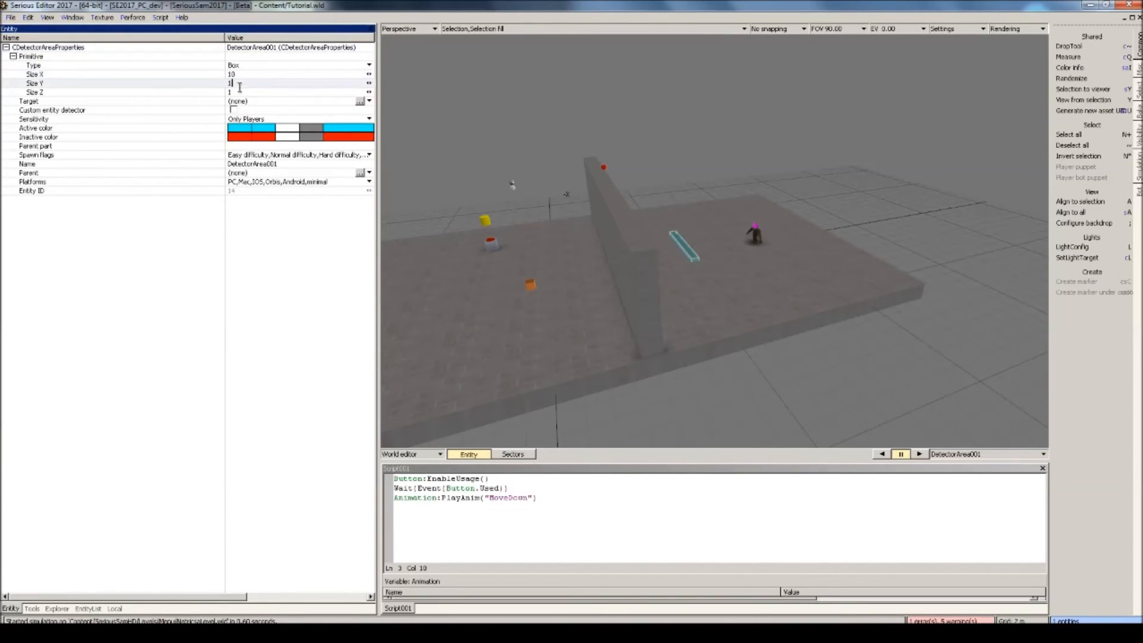
left_click(232, 75)
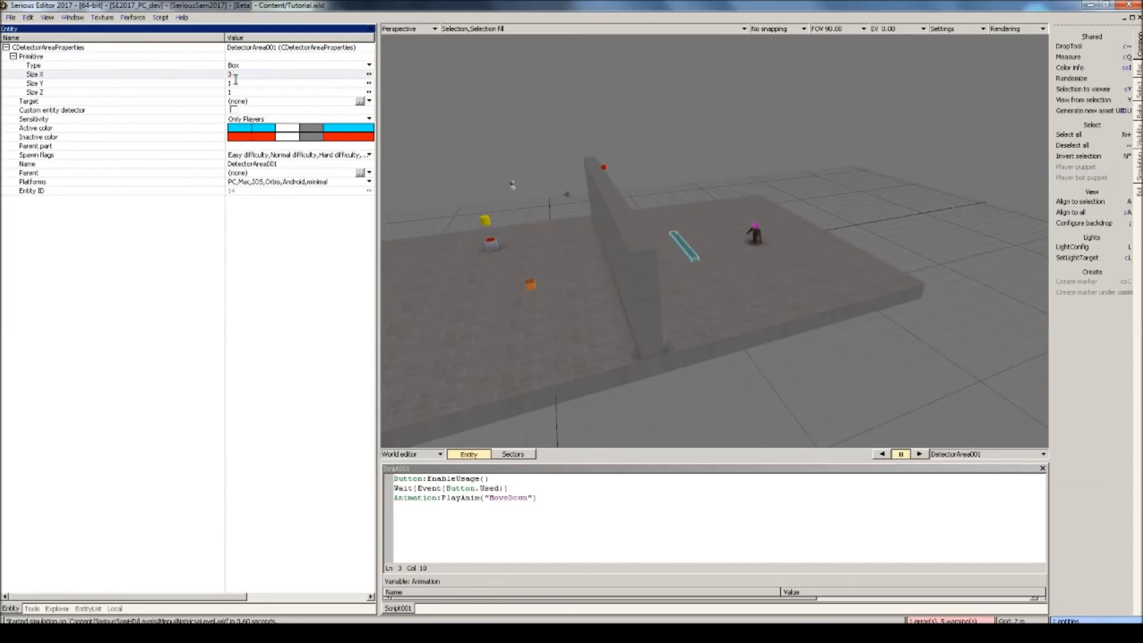
key("Return")
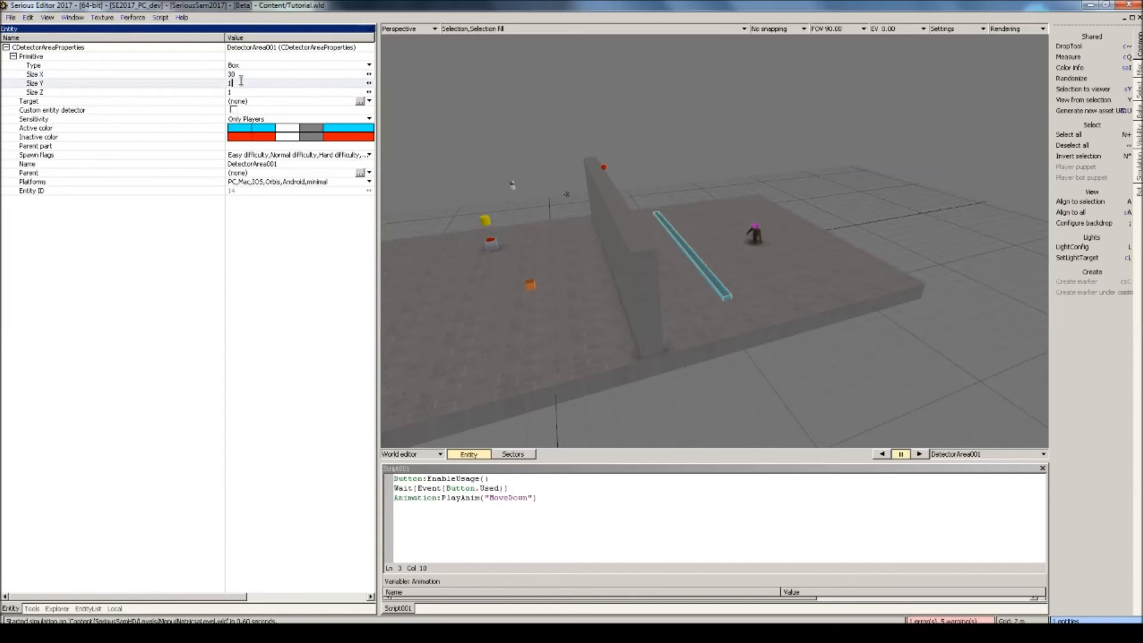
left_click(226, 74)
type("50")
left_click(234, 84)
type("10")
key("Return")
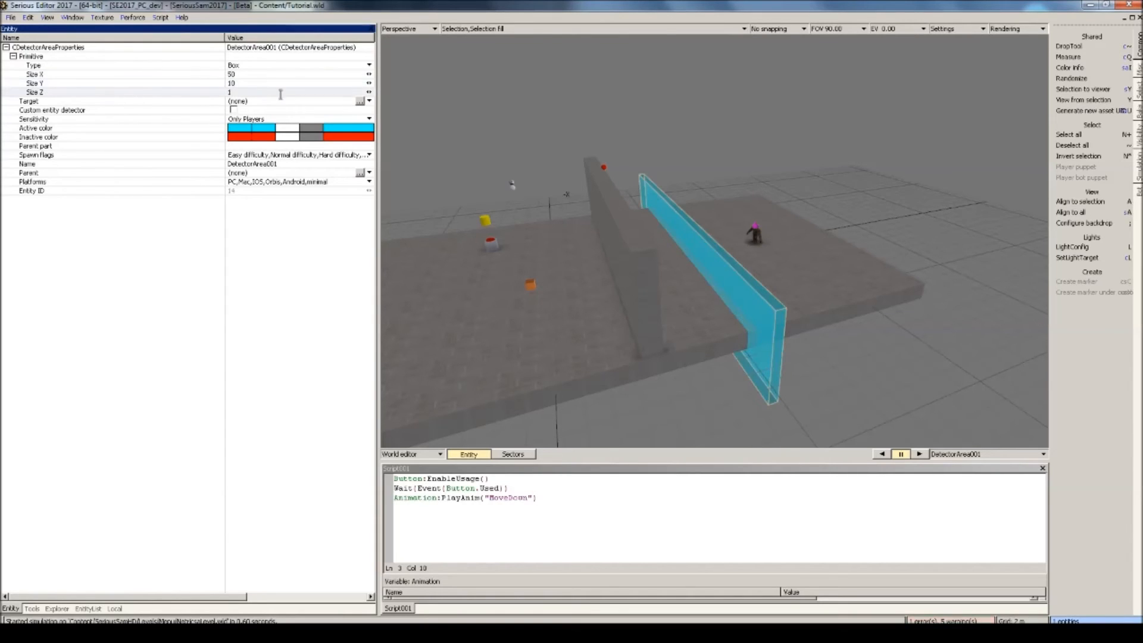
Raise the detector area so that it stands on the floor behind the wall, and deselect it.
left_click_drag(680, 210, 678, 191)
right_click_drag(677, 191, 669, 195)
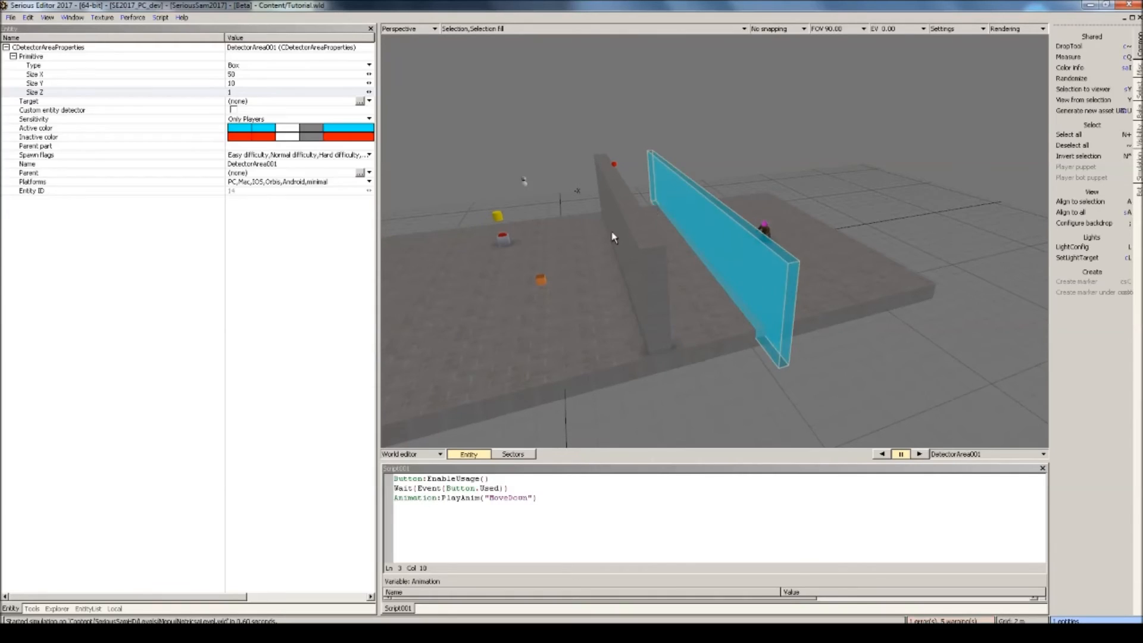
key("grave")
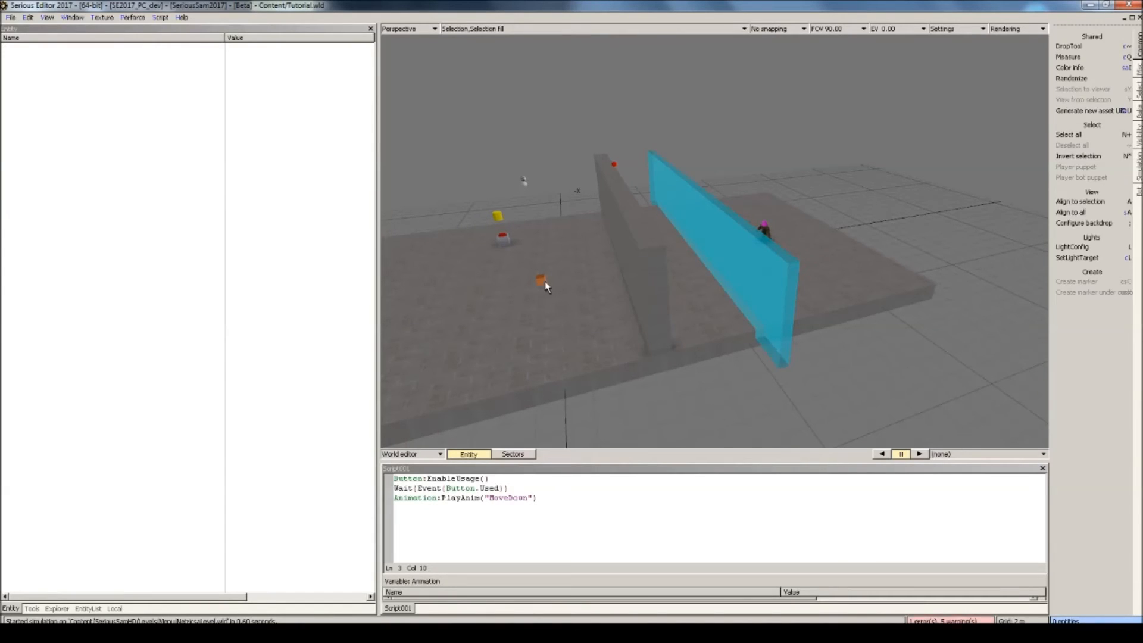
Add the lines Wait(Event(Detector.Activated)) and Enemies:SpawnMaintainGroup() below the animation line of the level script.
left_click(542, 281)
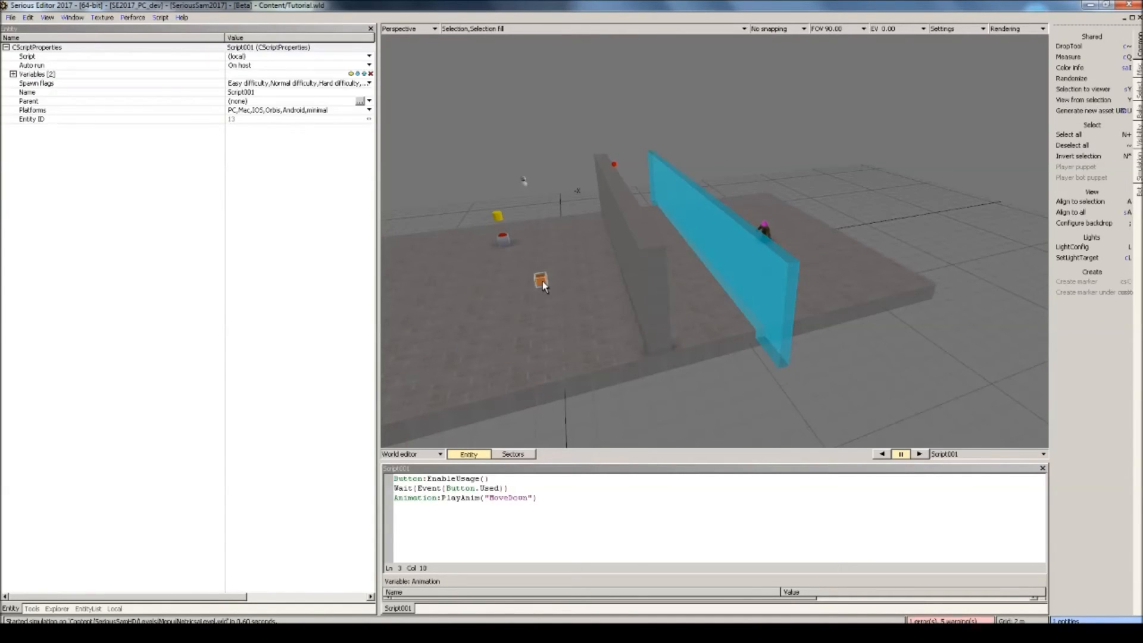
left_click(546, 497)
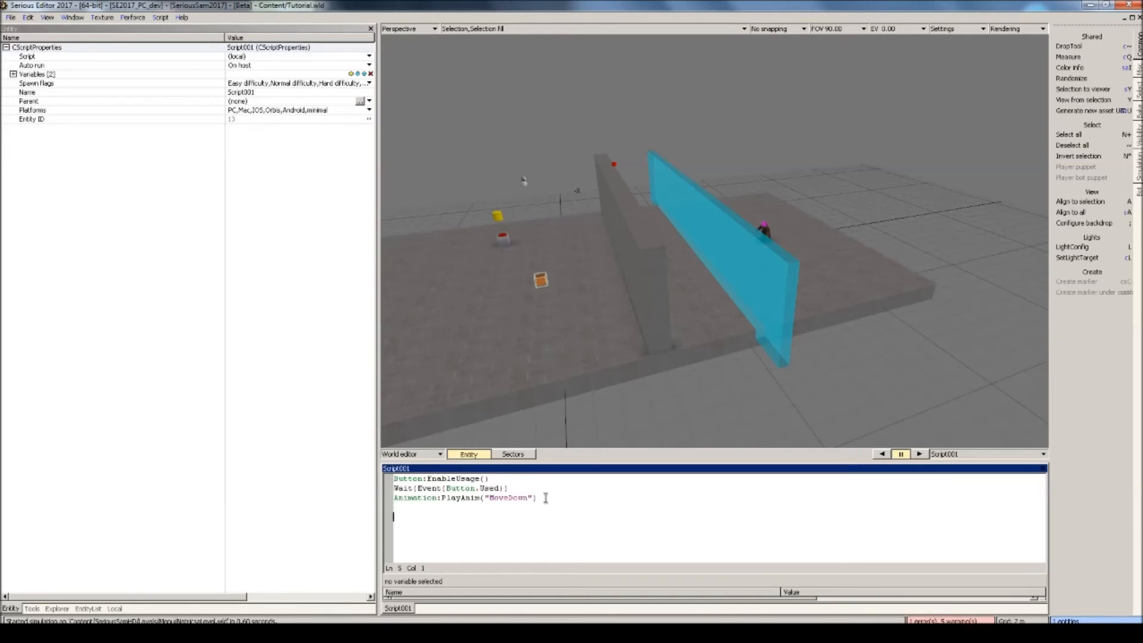
type("Wait(Event")
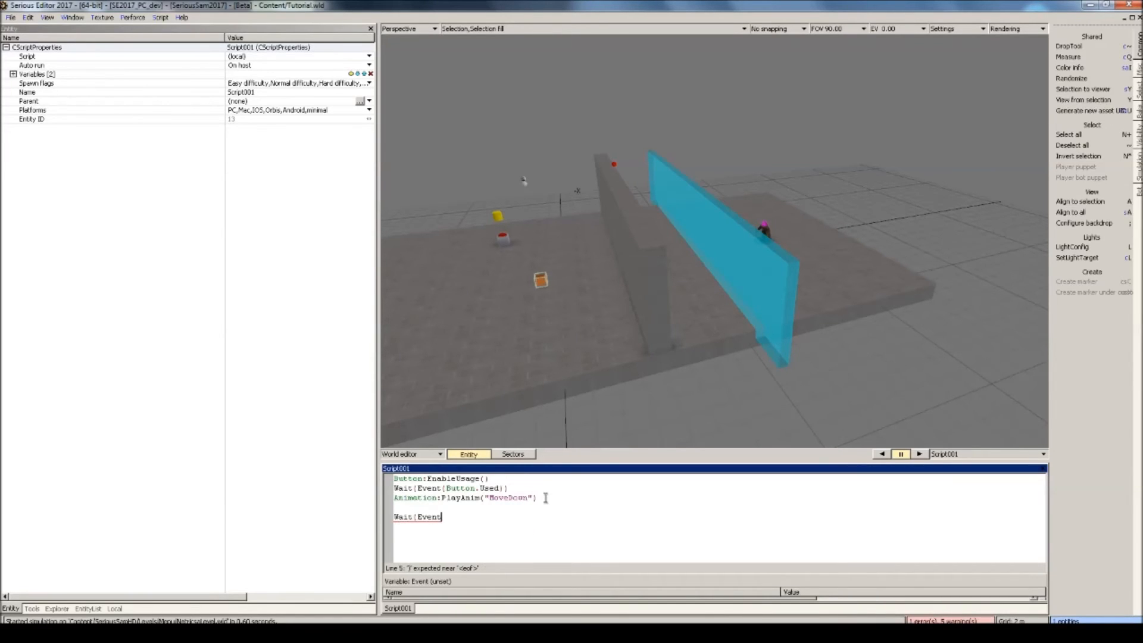
type("(Detector.Activated))")
key("Return")
type("Enemies:Spawn")
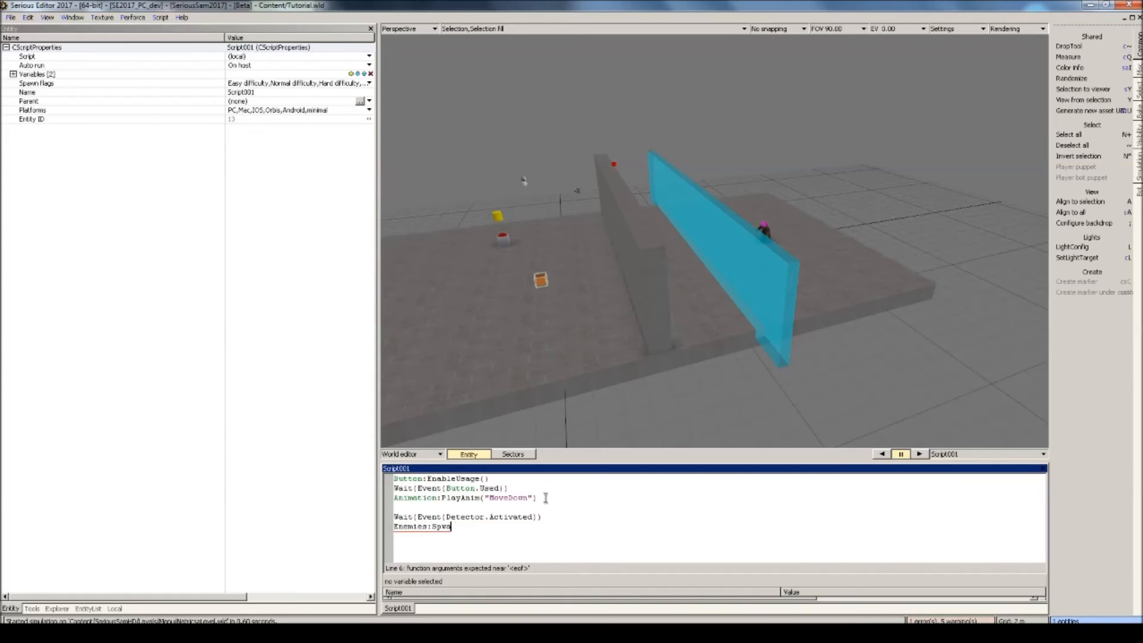
type("MaintainGroup()")
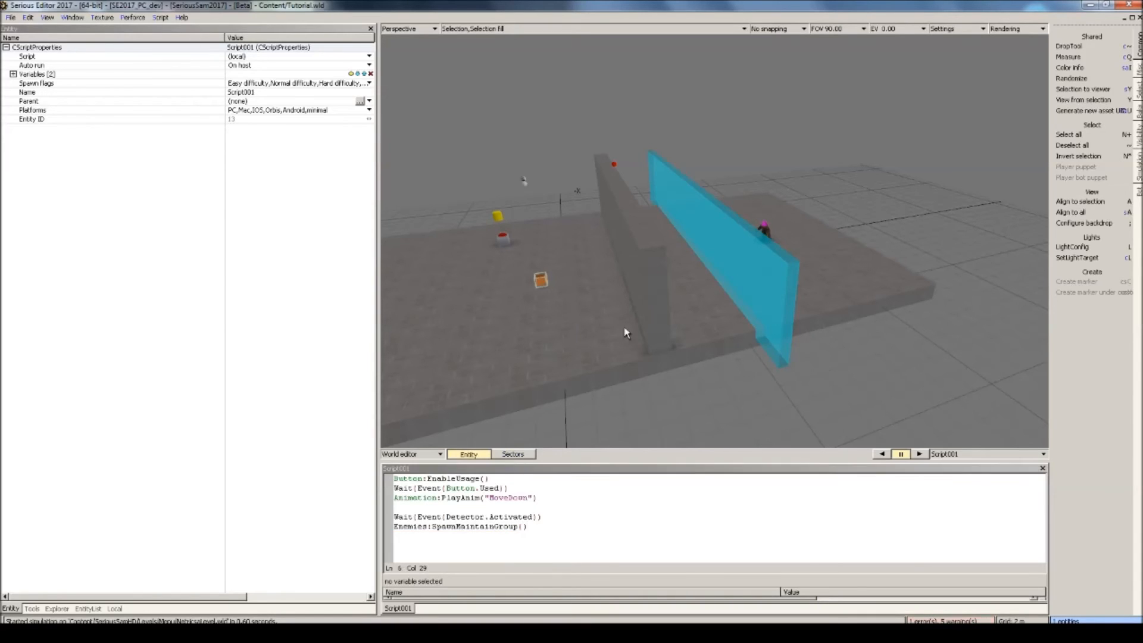
Link the script's Detector variable to the detector area and its Enemies variable to the enemy character.
left_click(731, 219)
left_click(480, 517)
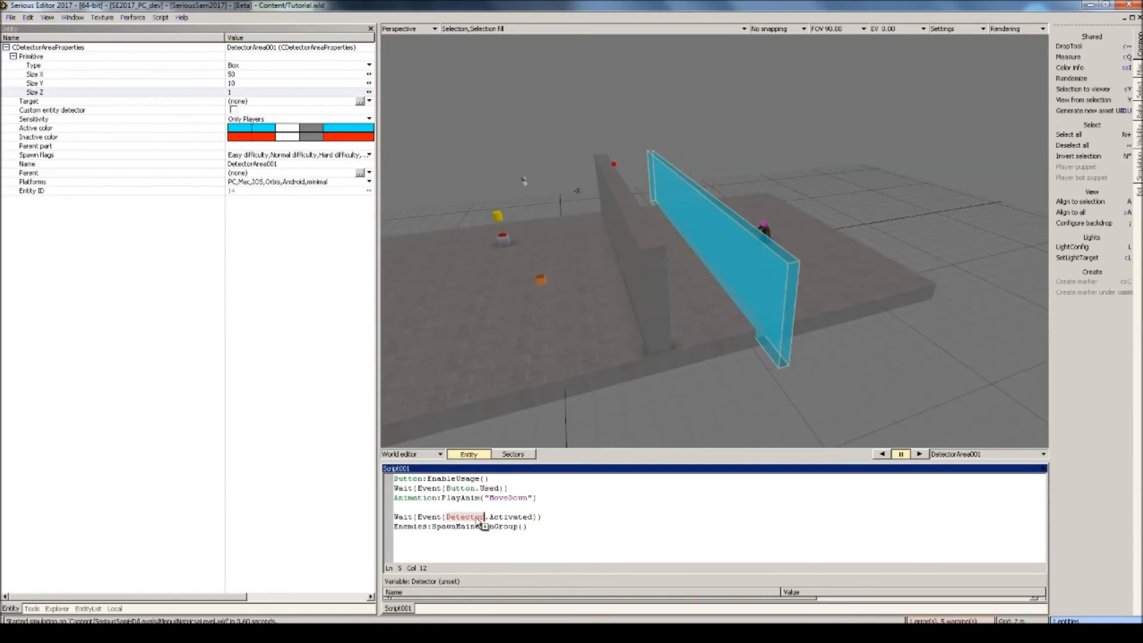
double_click(480, 517)
left_click(764, 230)
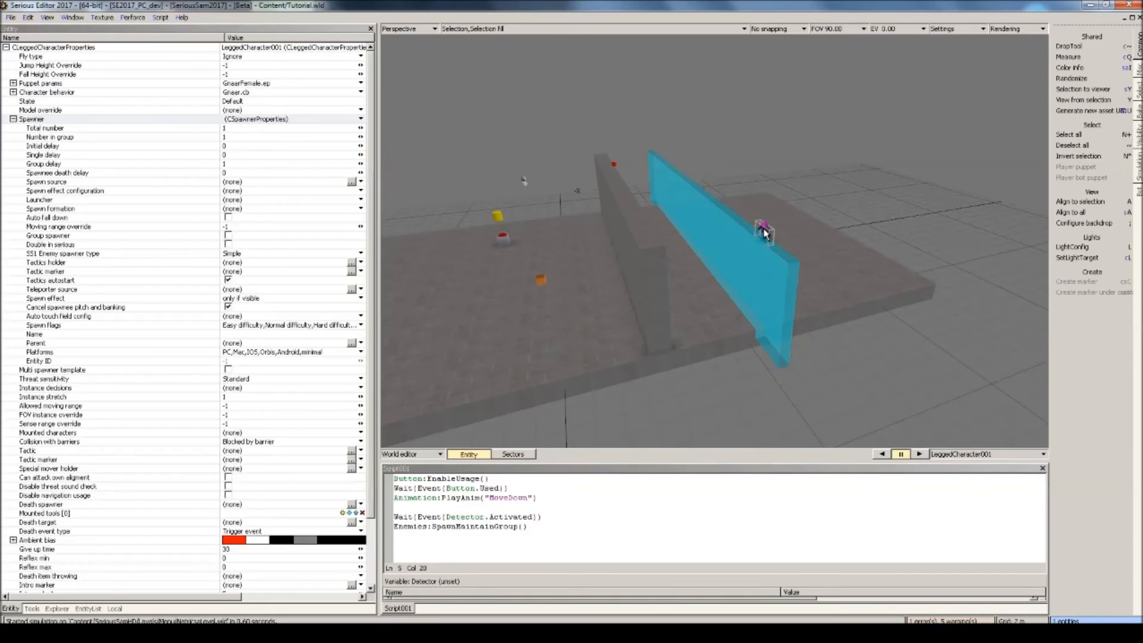
left_click(413, 526)
double_click(412, 526)
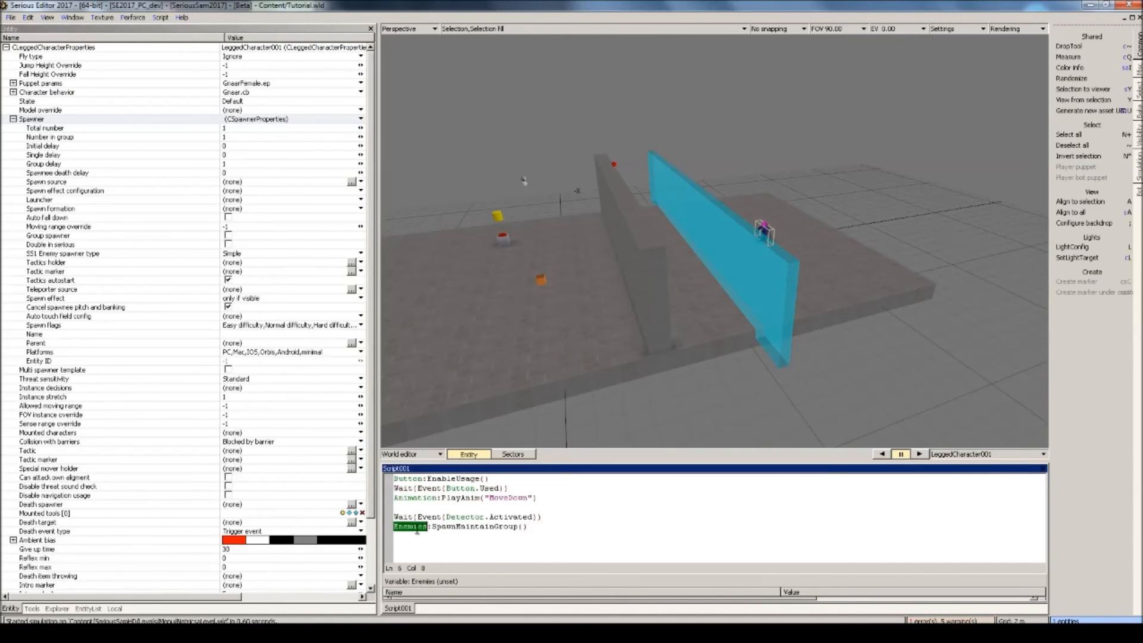
Test the level from the current position: use the red button, walk through the detector area and shoot the spawned enemy.
left_click(659, 326)
mouse_move(656, 325)
right_mouse_down()
mouse_move(572, 325)
mouse_move(657, 325)
right_mouse_up()
key("shift+t")
key("w")
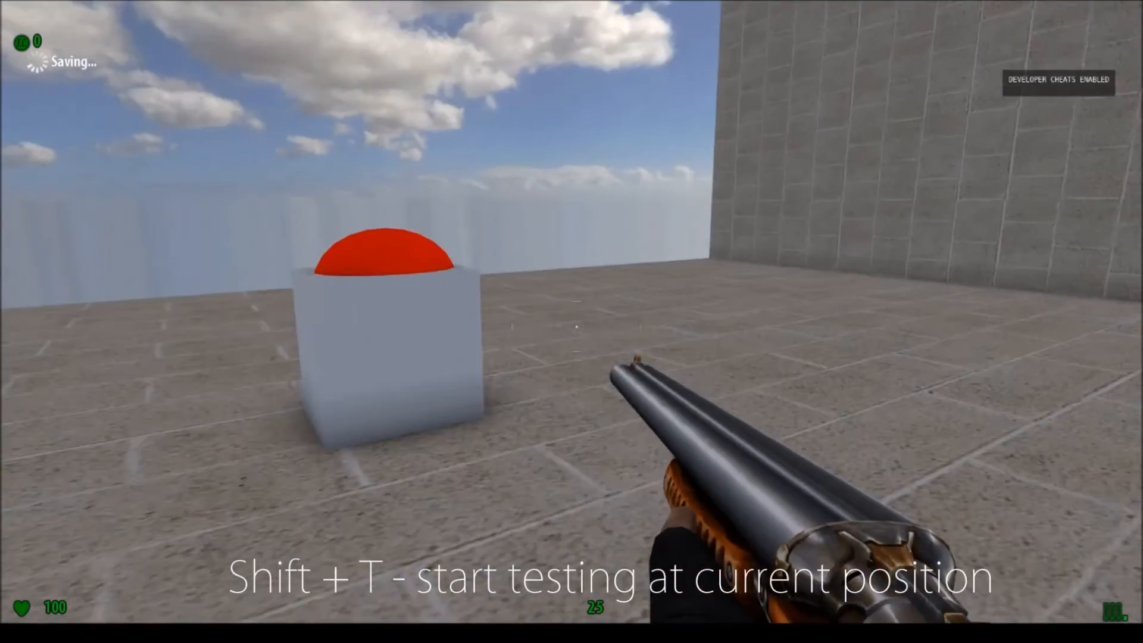
key("e")
key("w")
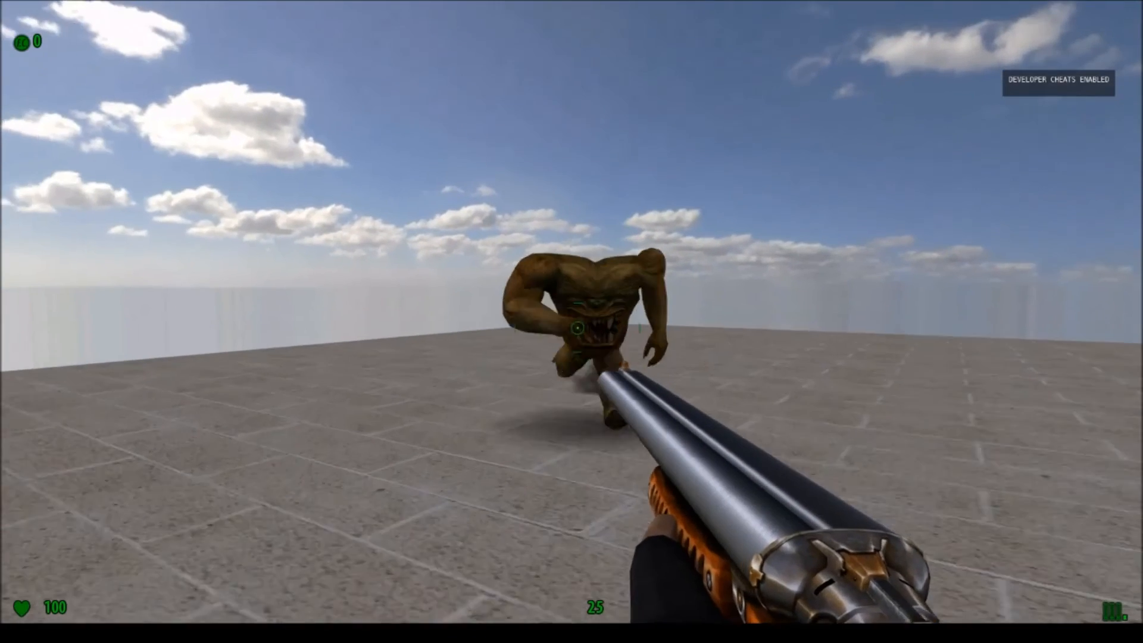
left_click(573, 324)
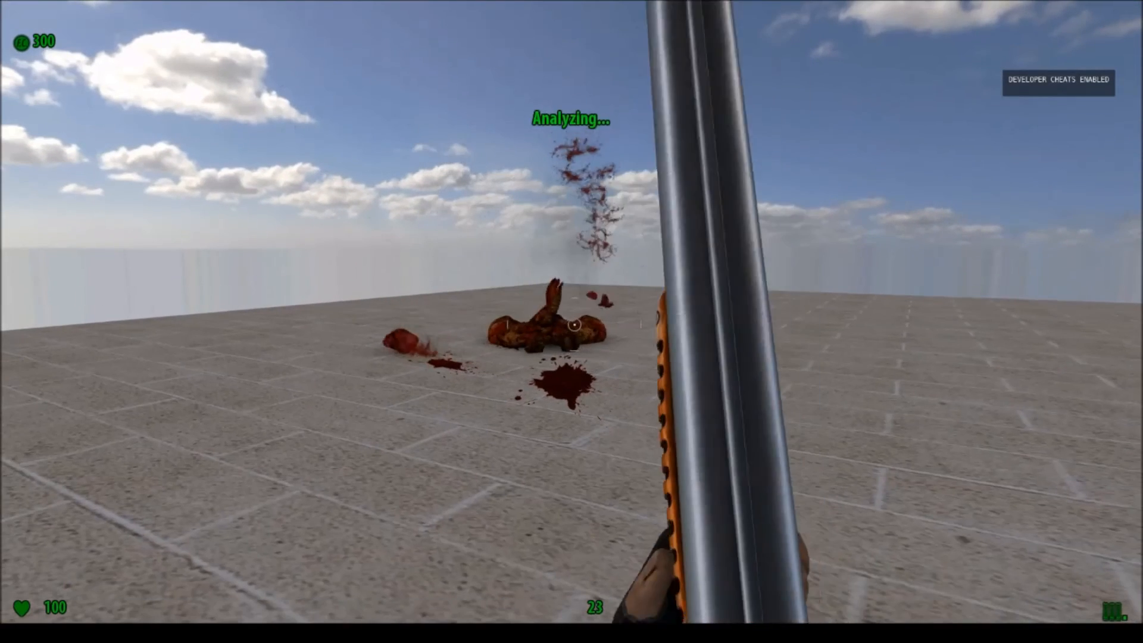
key("Escape")
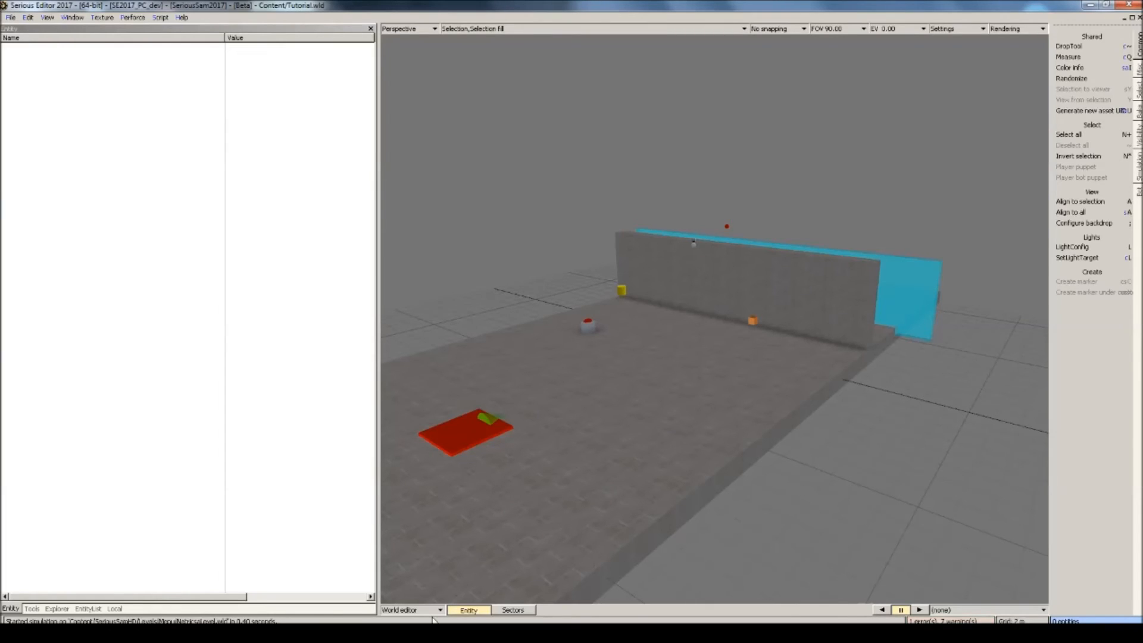
Select the World info entity and set its Exploration music to Peace.ogg from the Hatshepsut folder of the SeriousSamHD music.
key("h")
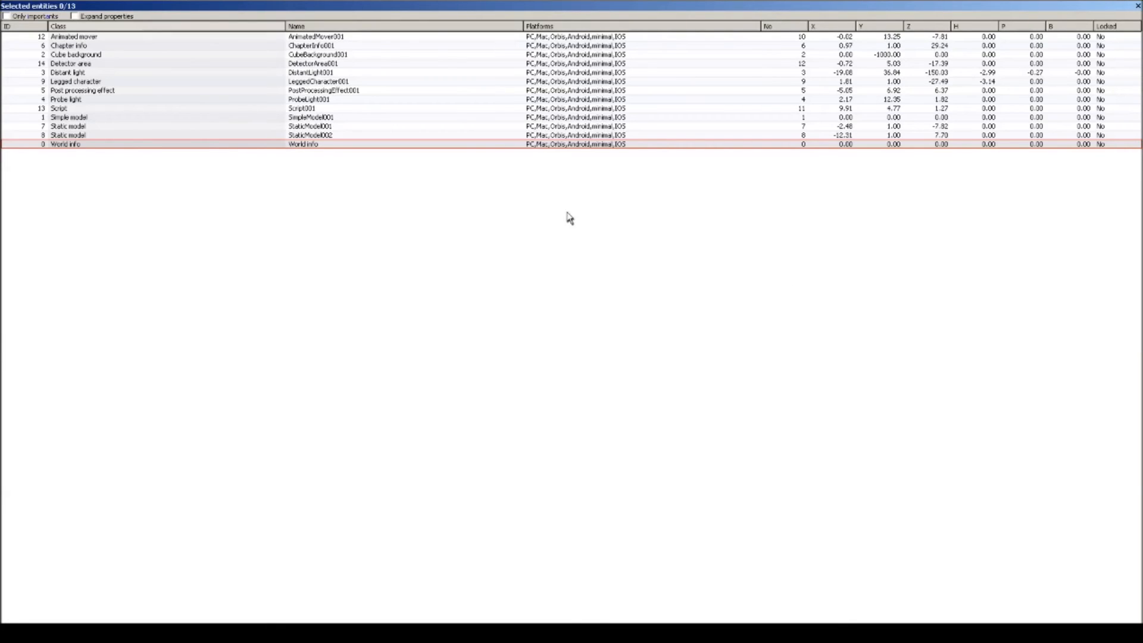
double_click(130, 145)
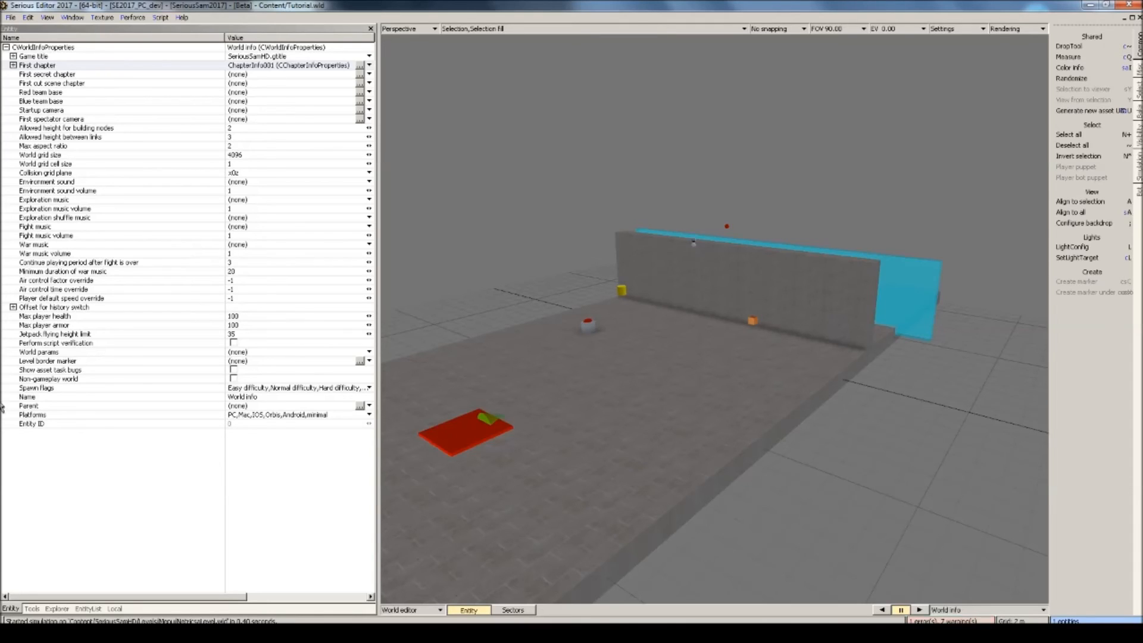
right_click(250, 205)
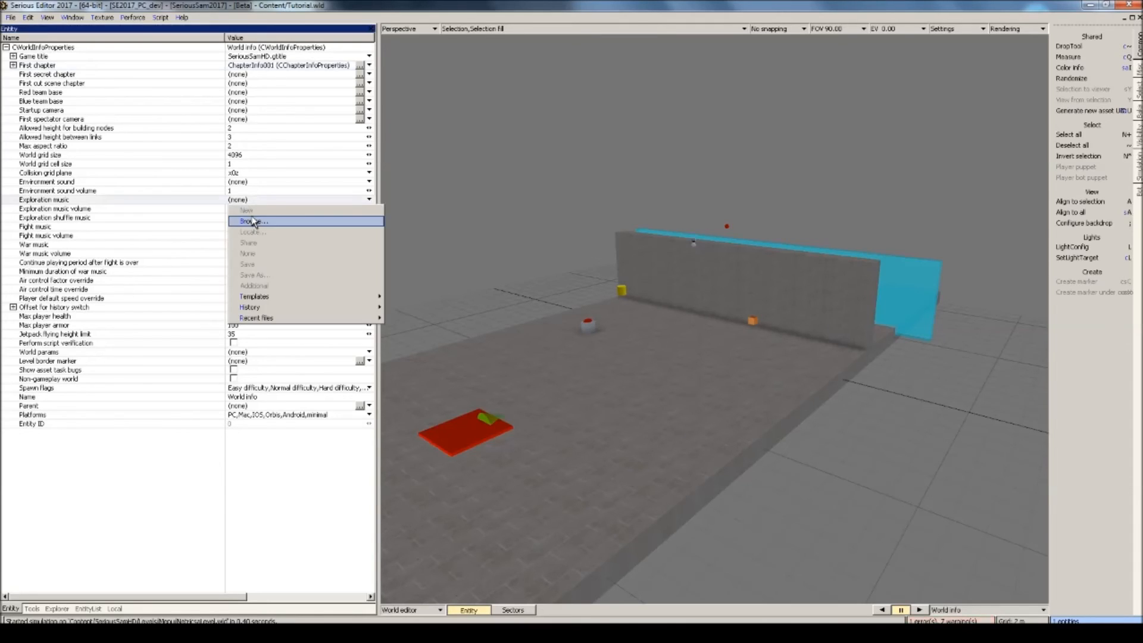
left_click(256, 220)
left_click(478, 219)
left_click(478, 220)
left_click(478, 219)
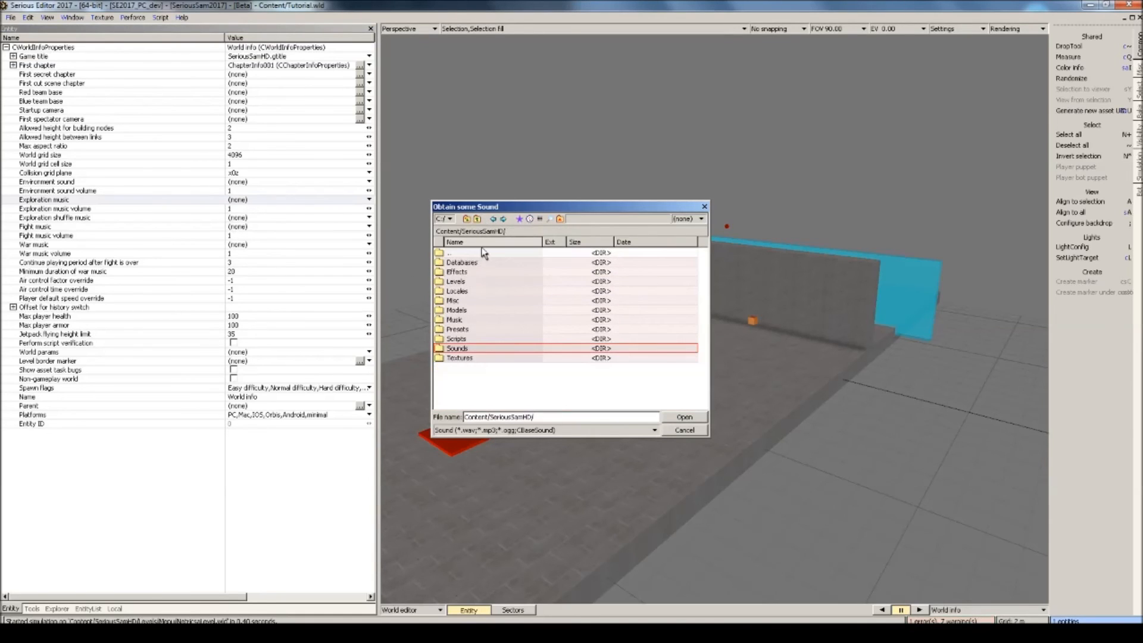
double_click(464, 321)
double_click(467, 330)
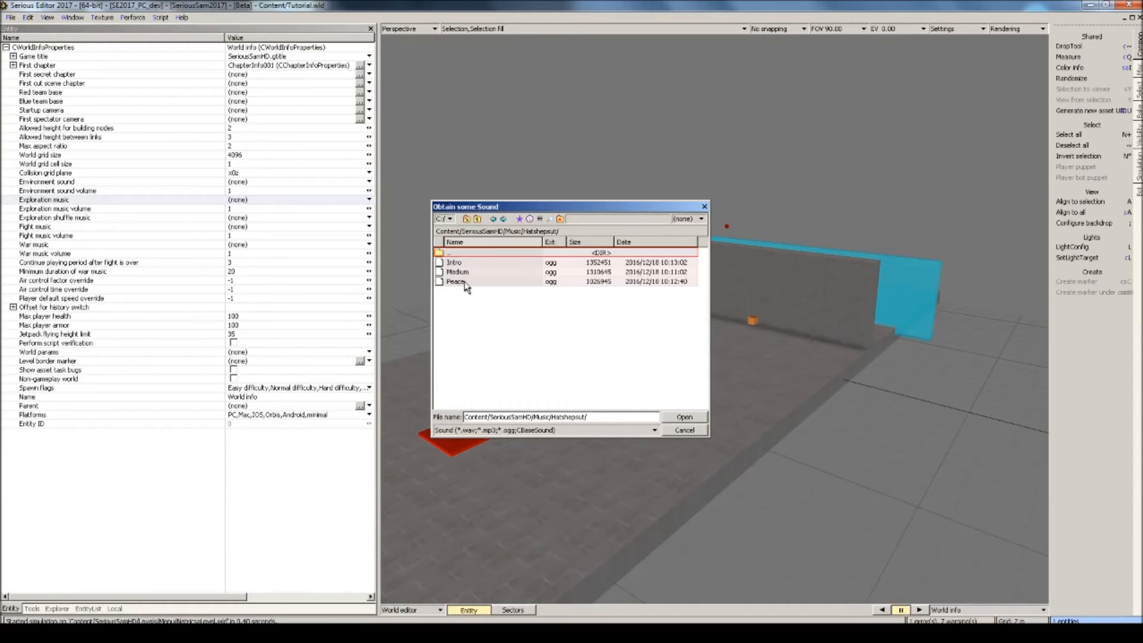
double_click(455, 282)
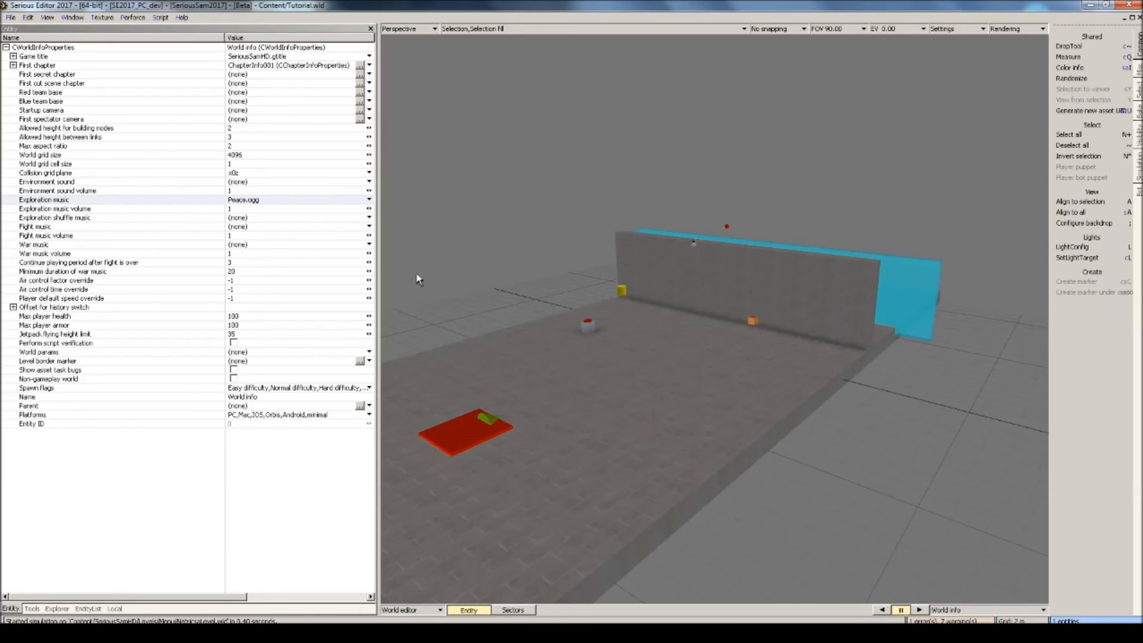
Set the World info's Fight music to Medium.ogg from the same music folder.
left_click(257, 227)
left_click(250, 243)
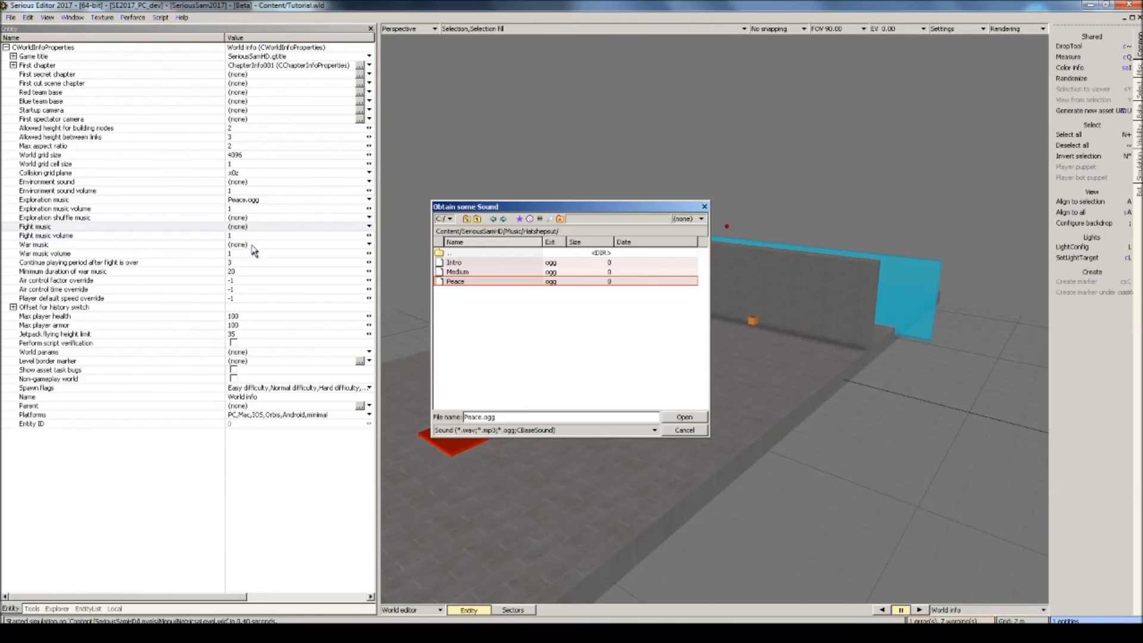
left_click(460, 275)
double_click(459, 274)
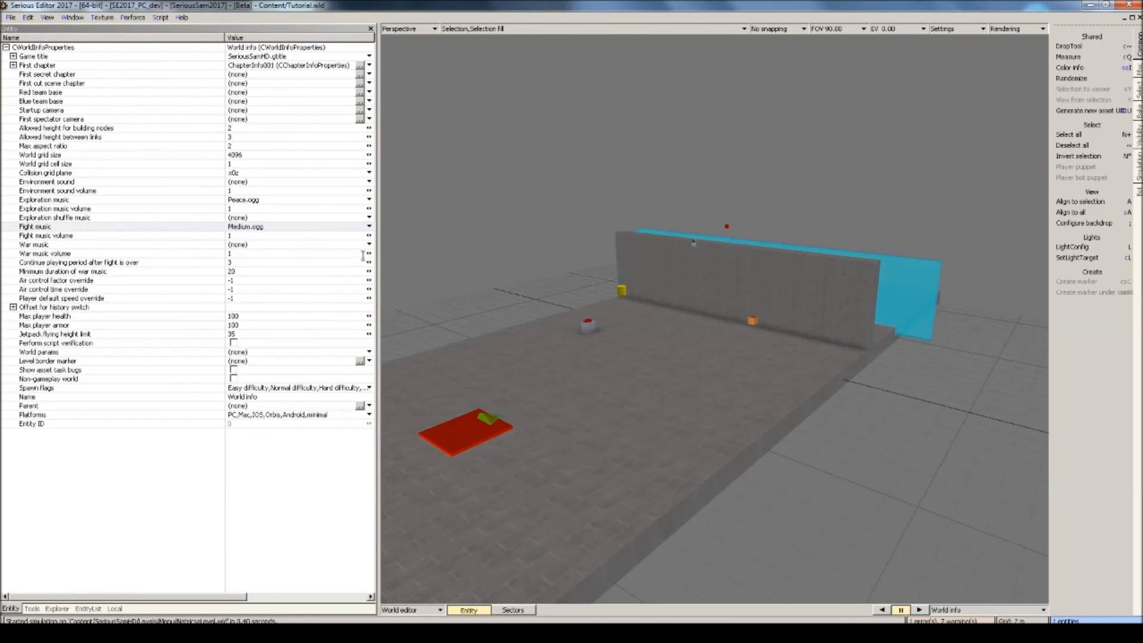
Run the level from the start, use the red button and fight the spawned enemy to test the music.
left_click(615, 342)
key("ctrl+g")
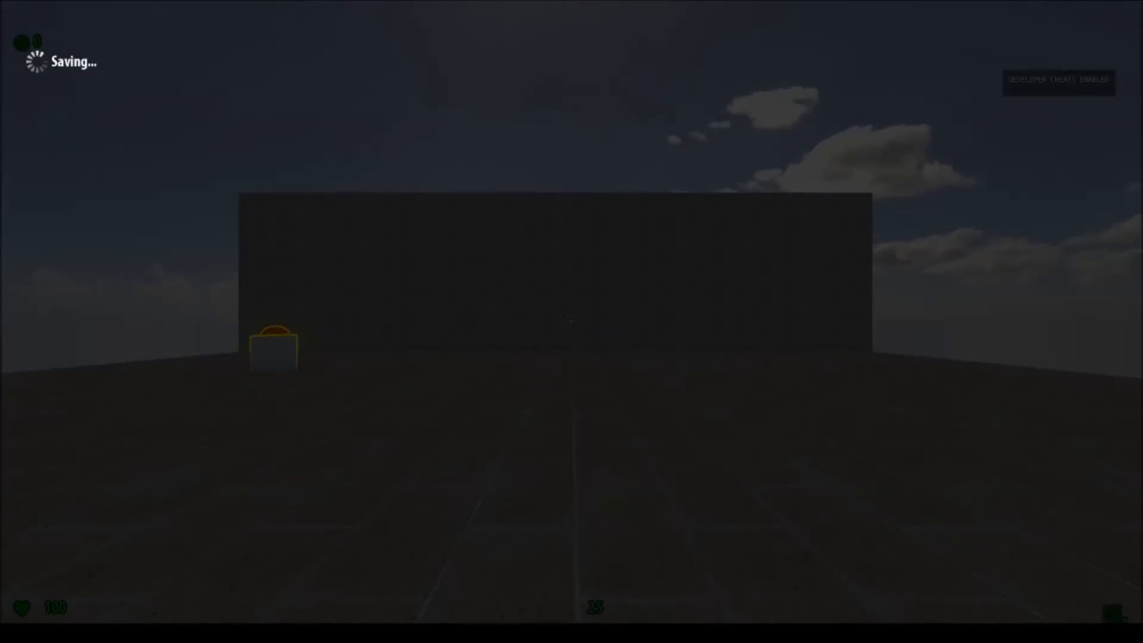
key("w")
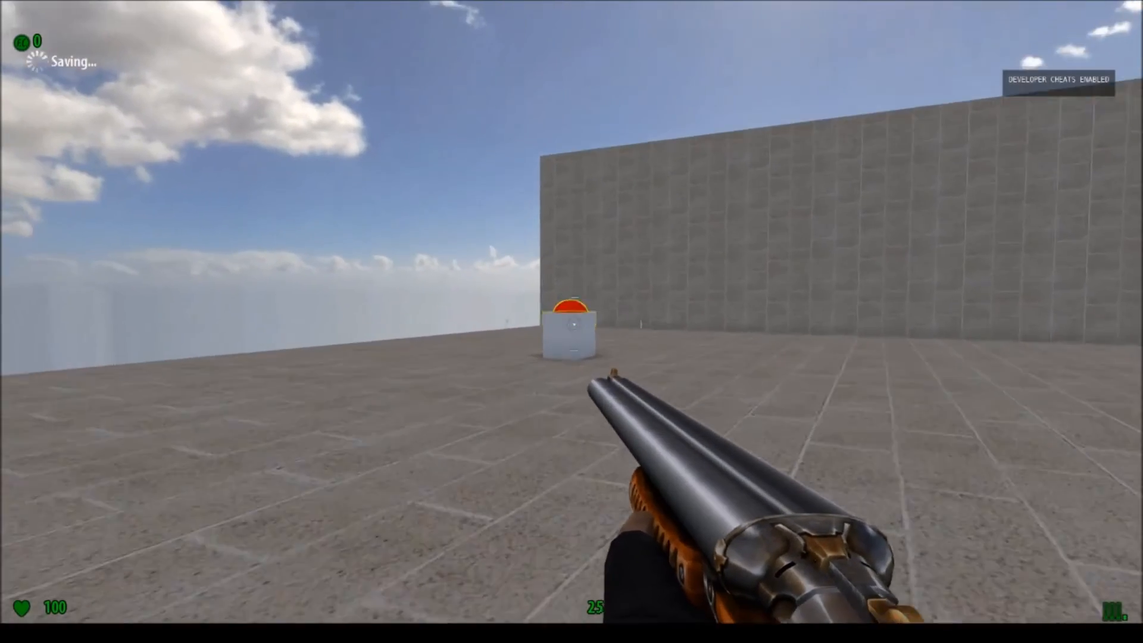
key("w")
key("e")
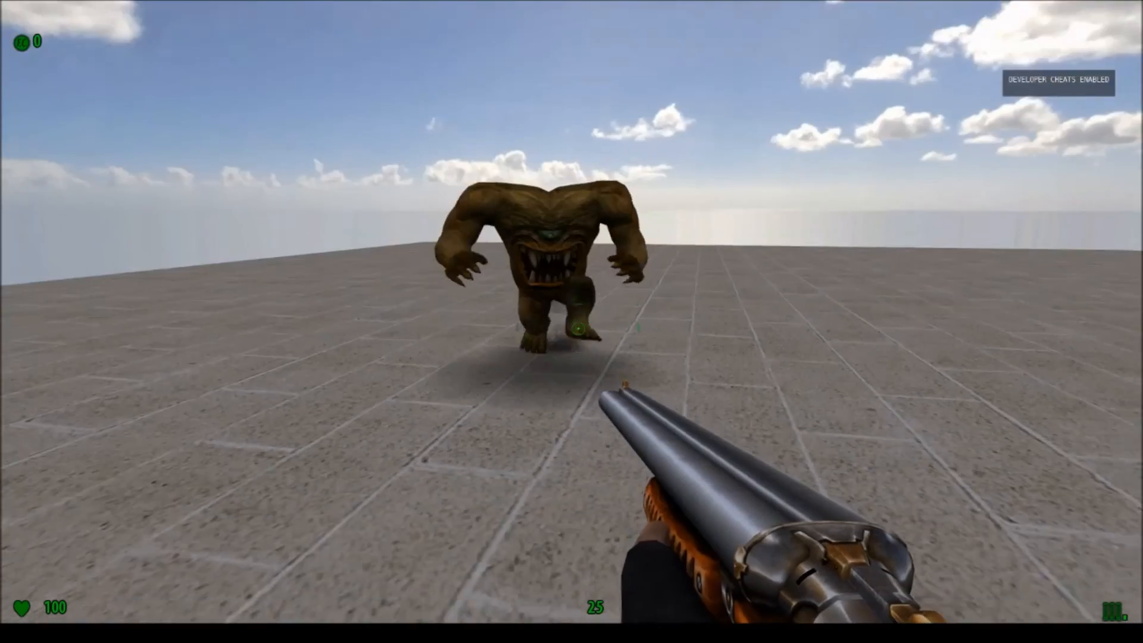
left_click(571, 322)
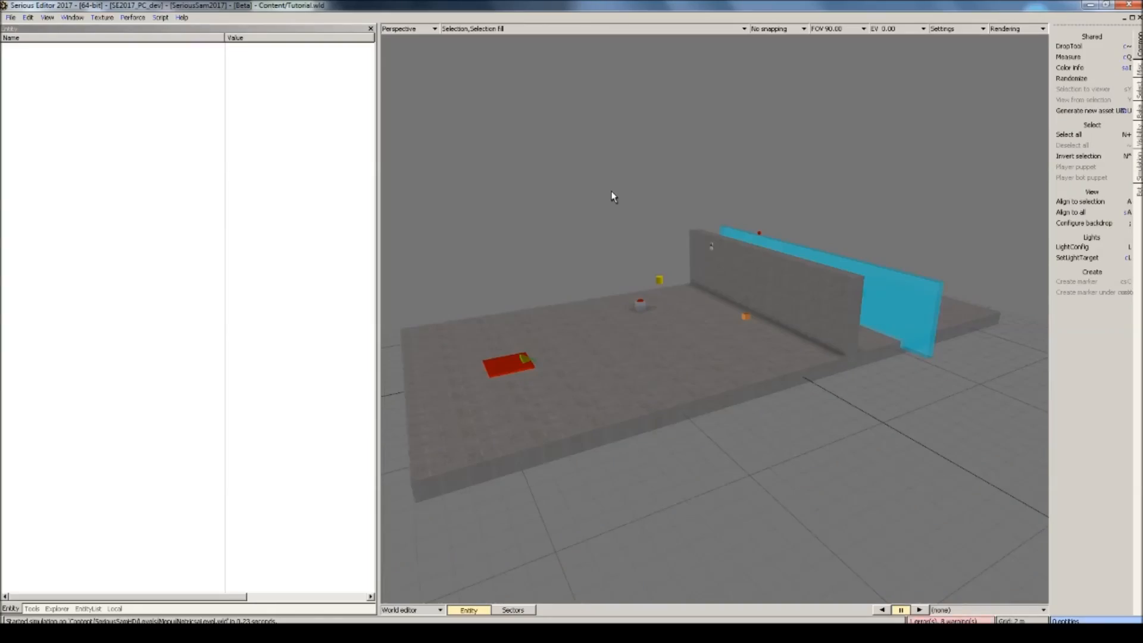
Place a Zone controller from the Logic entities on the floor beside the button and raise it above the floor.
left_click(88, 609)
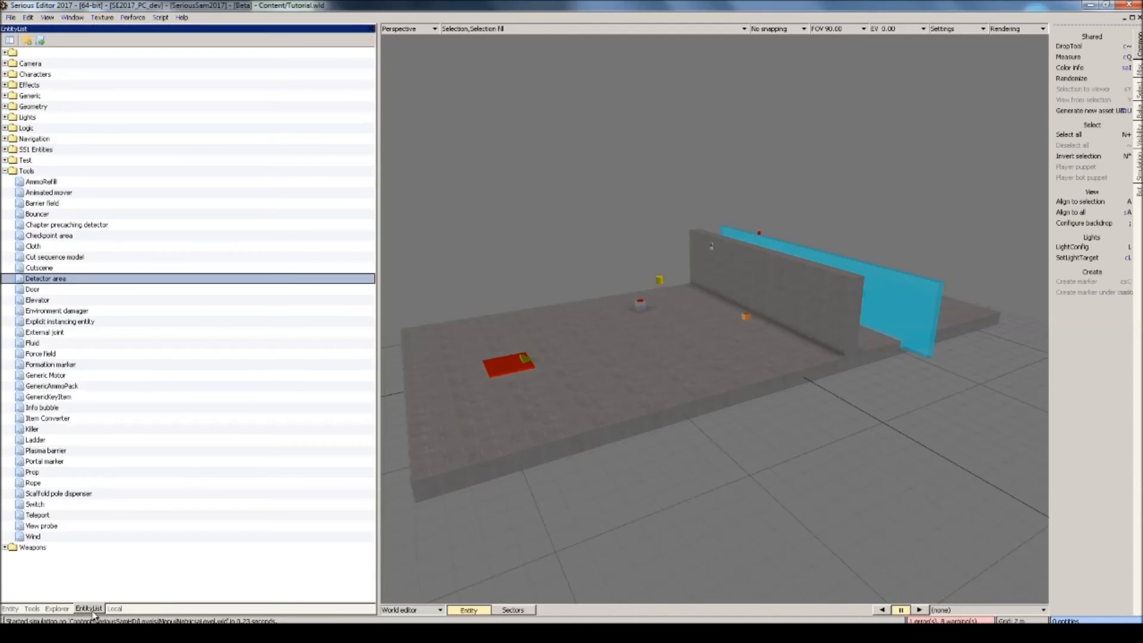
left_click(4, 171)
left_click(4, 171)
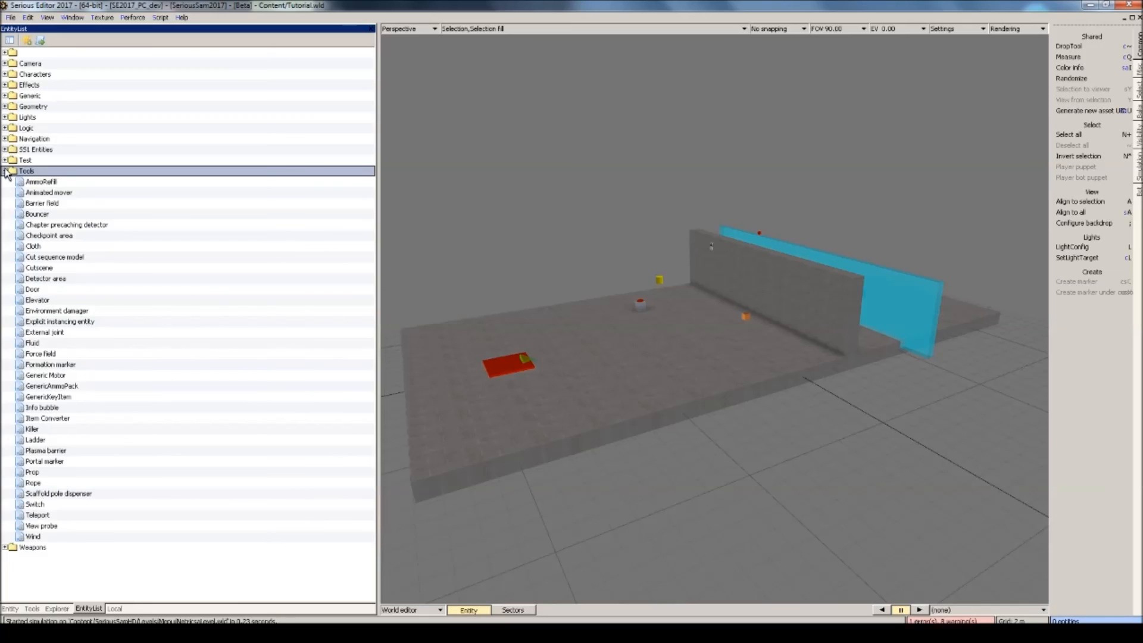
left_click(4, 171)
left_click(4, 128)
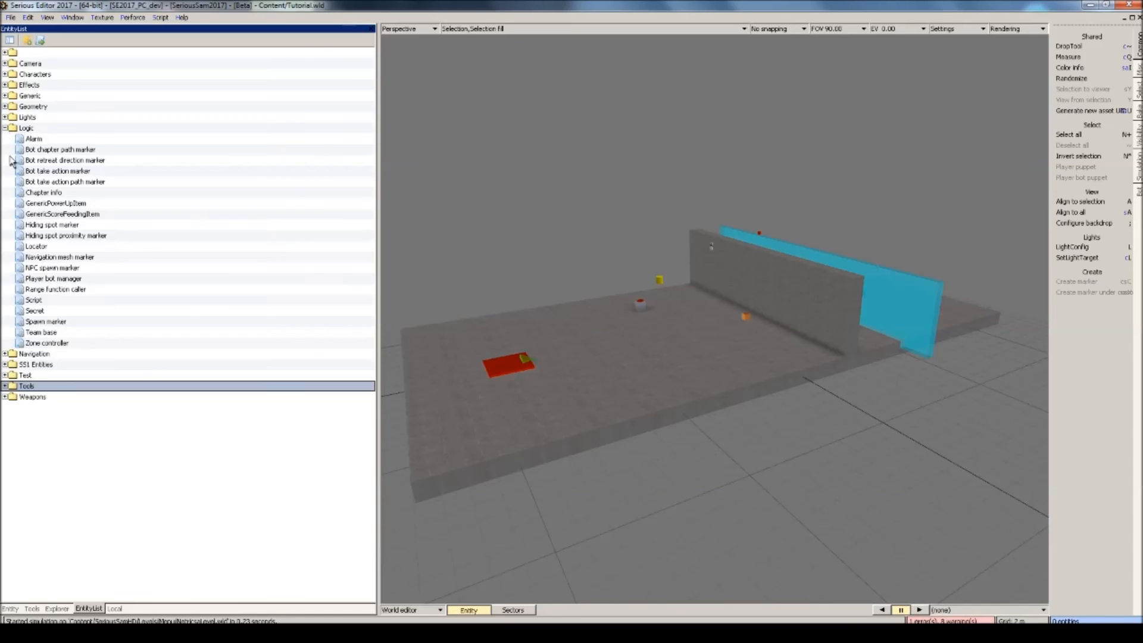
left_click(36, 345)
left_click_drag(34, 345, 611, 350)
left_click(612, 317)
left_click_drag(606, 311, 602, 248)
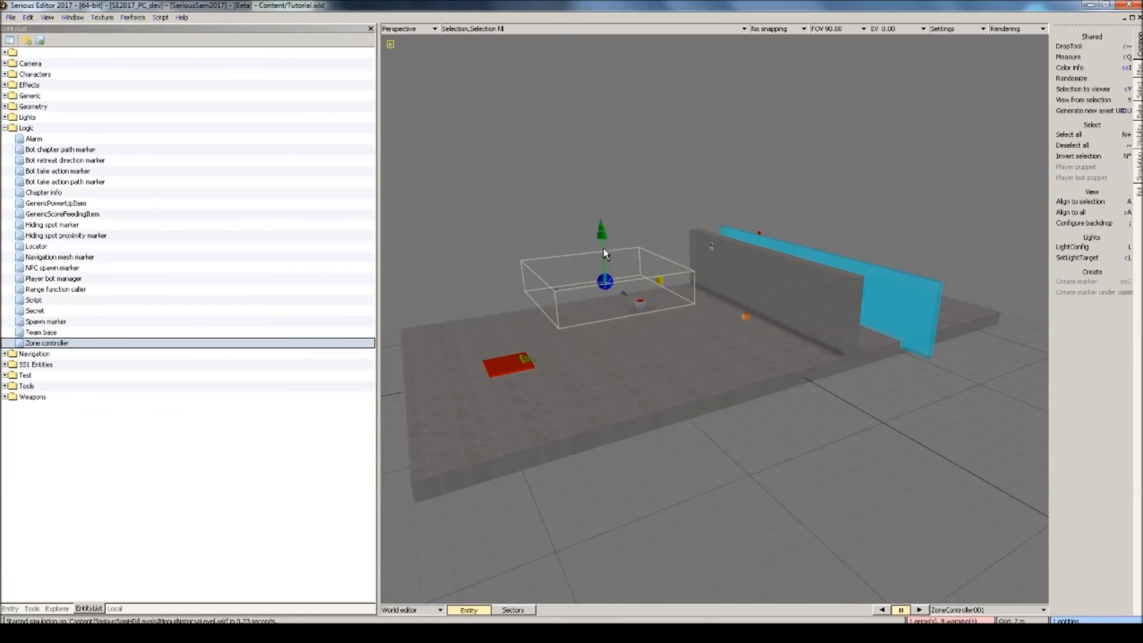
Set the zone controller's size to 32 in x, y and z.
left_click(11, 608)
left_click(13, 65)
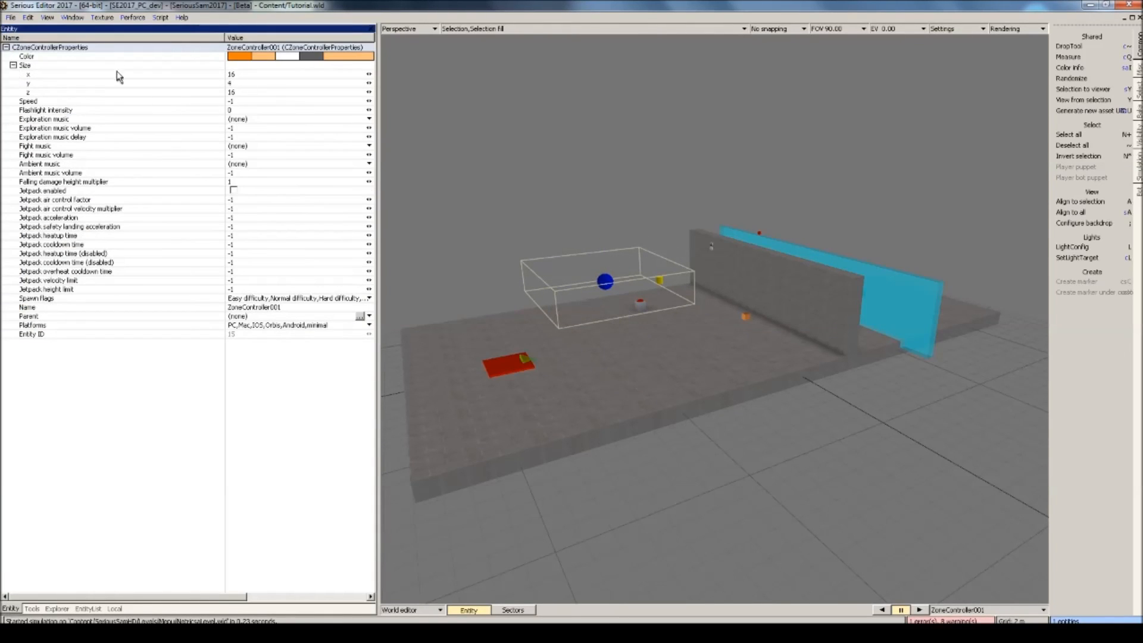
left_click(260, 76)
type("32")
left_click(231, 92)
left_click(236, 83)
type("32")
left_click(192, 101)
Turn on the display of selection ranges in the viewport and remove the zone controller from the level.
scroll(655, 205, "down", 3)
middle_click_drag(655, 238, 715, 220)
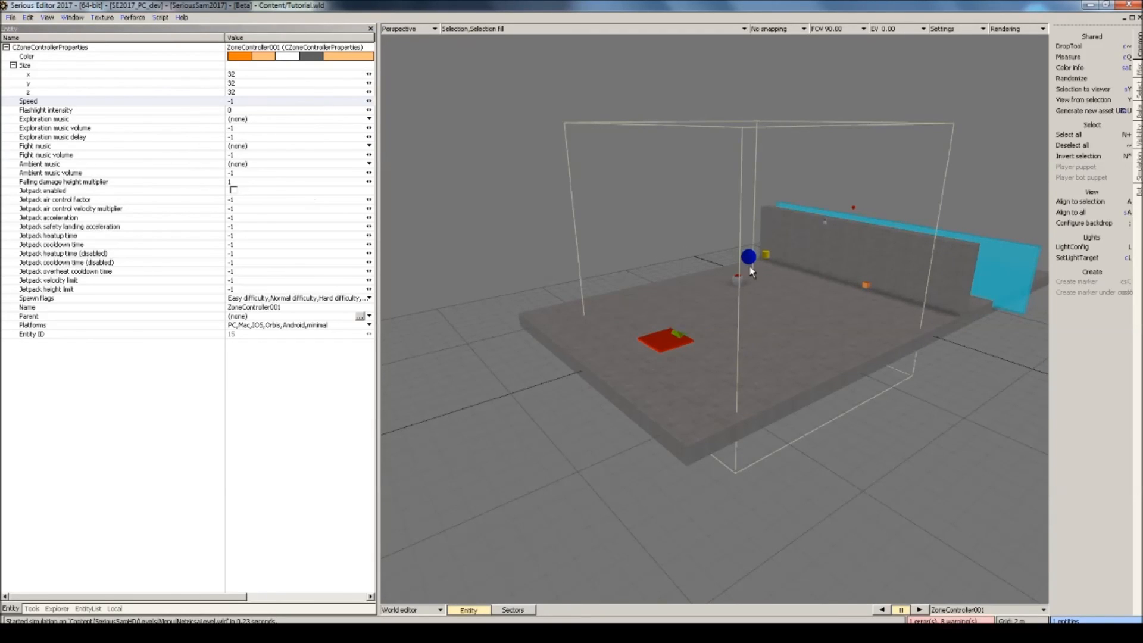
middle_click_drag(714, 298, 685, 355)
left_click(468, 29)
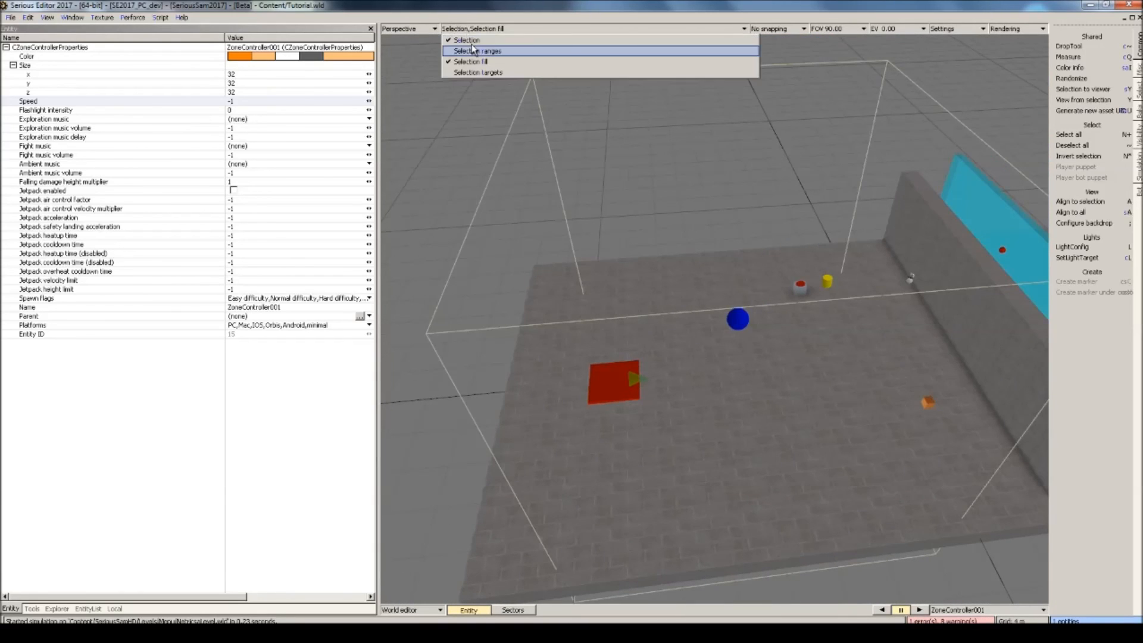
left_click(472, 47)
middle_click_drag(605, 146, 599, 212)
middle_click_drag(528, 156, 699, 177)
left_click(699, 177)
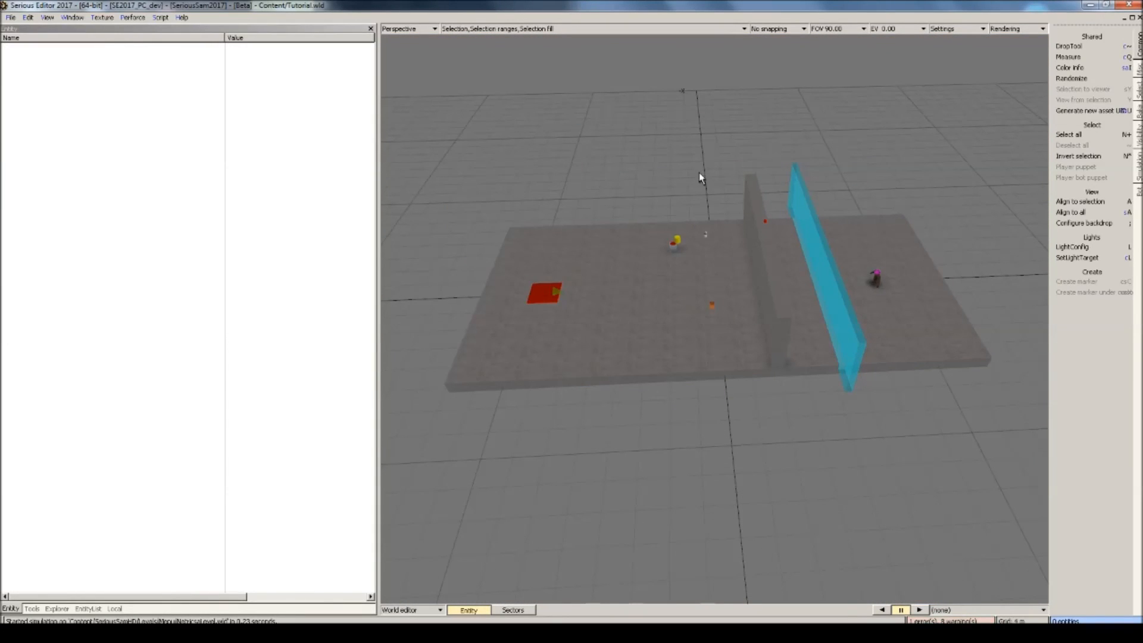